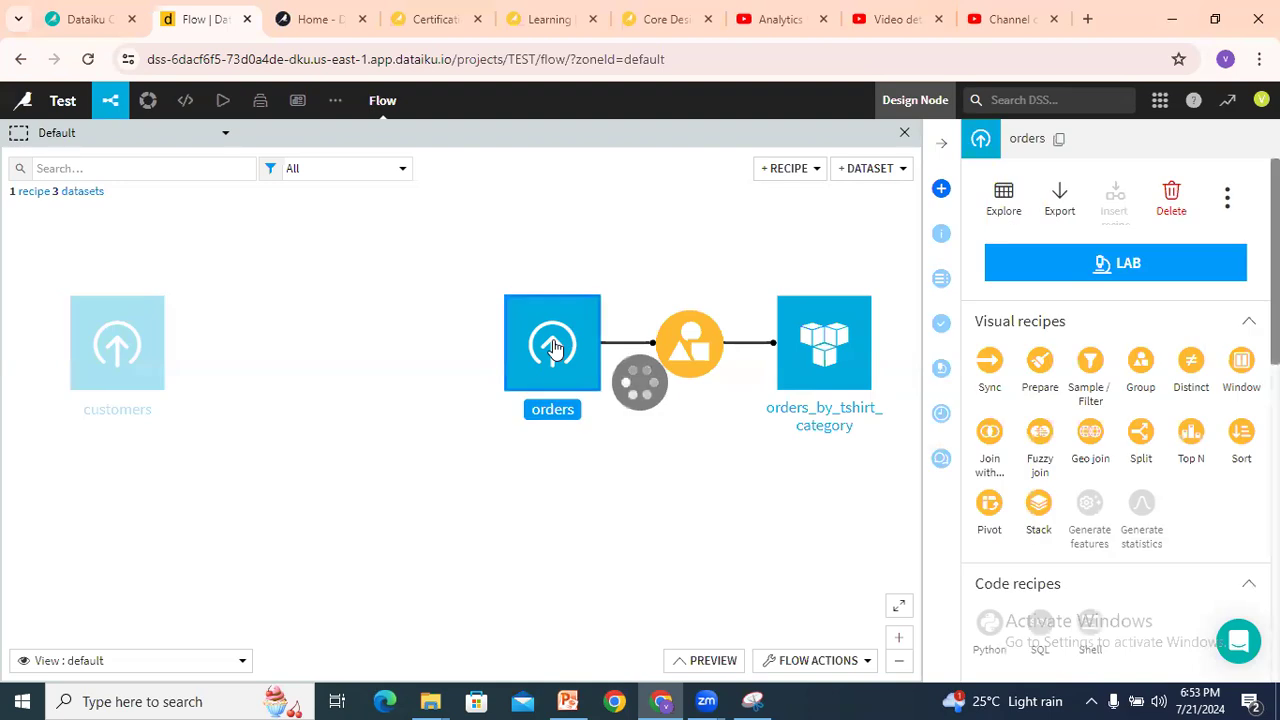
- Open the orders dataset to examine its customer_id column, and return to the Flow
left_click(131, 350)
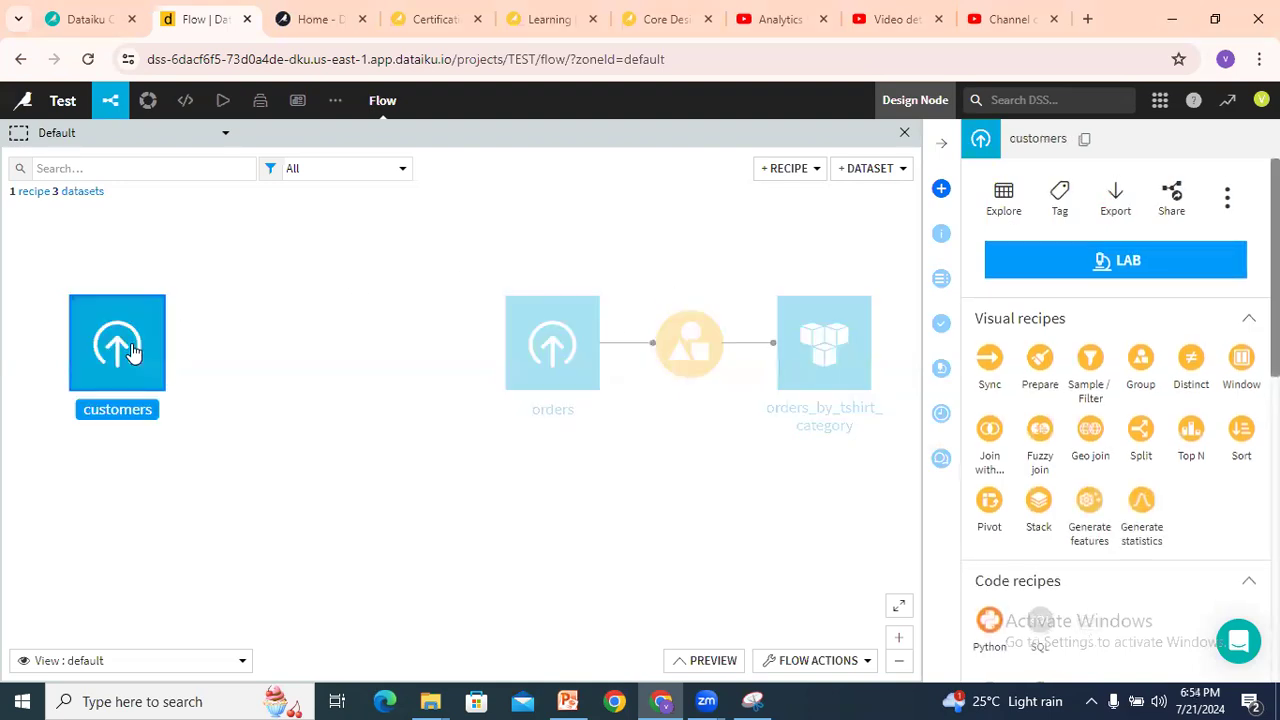
double_click(553, 350)
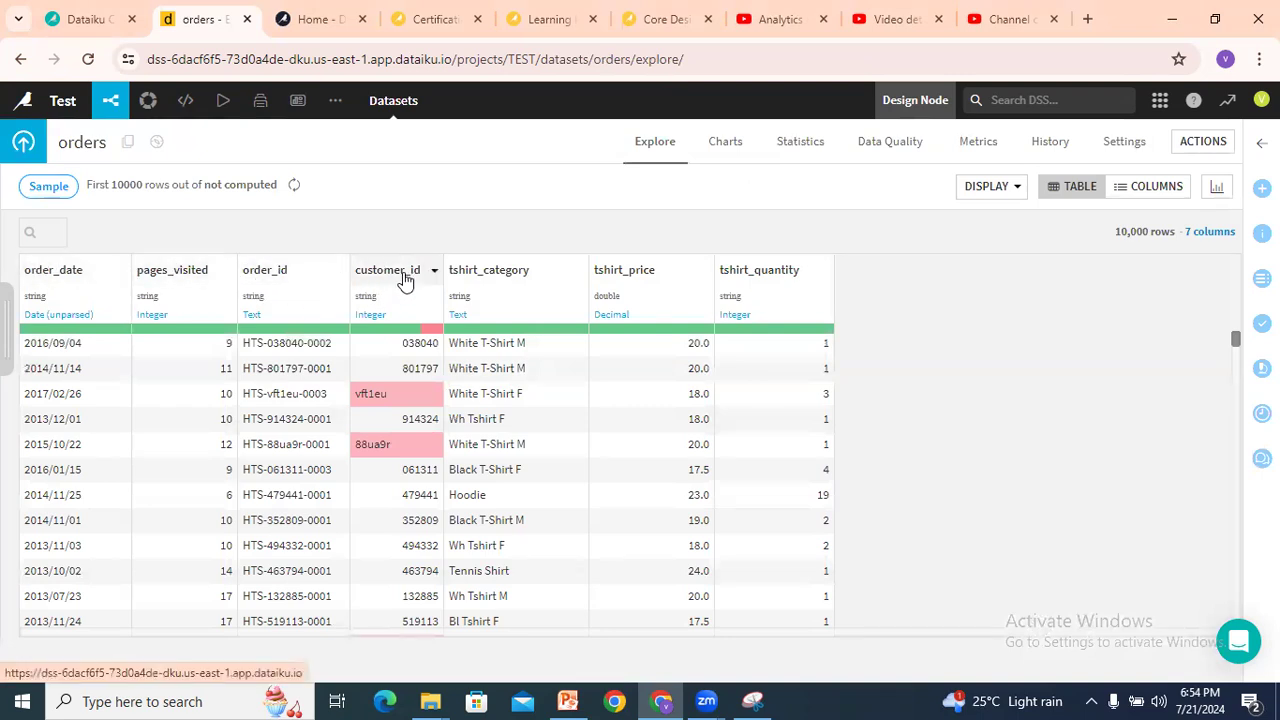
mouse_move(110, 100)
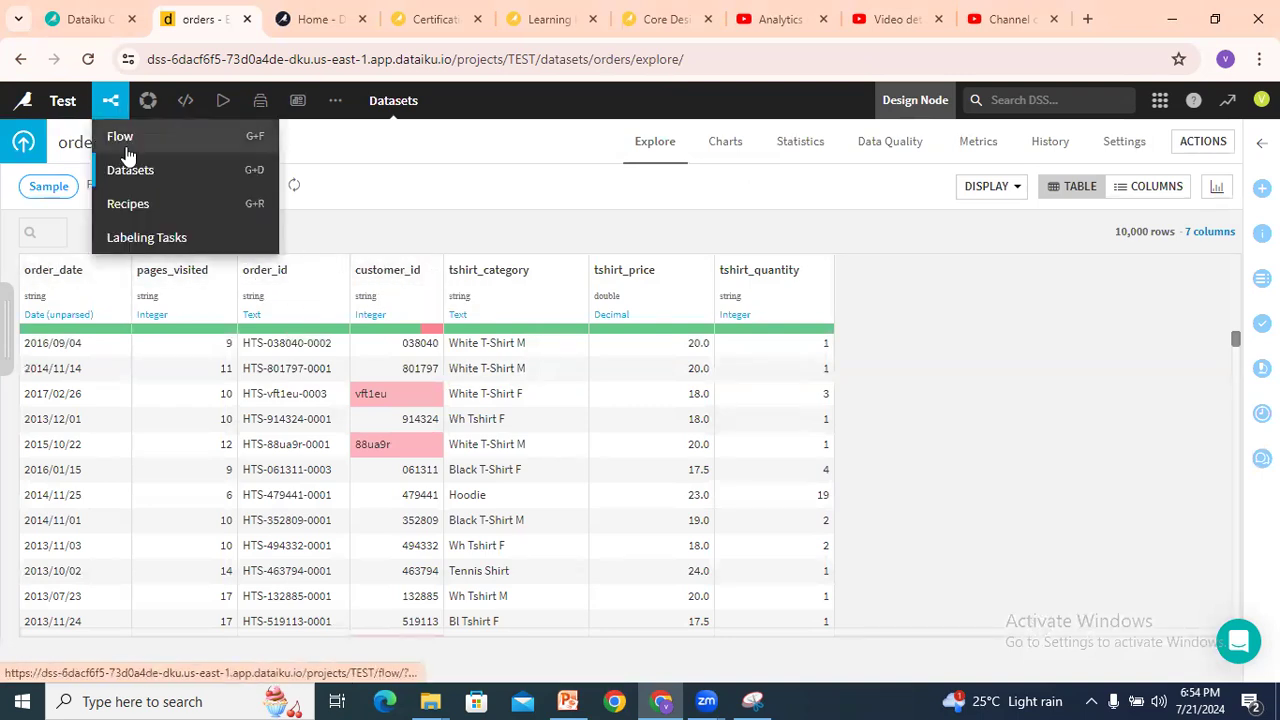
left_click(125, 140)
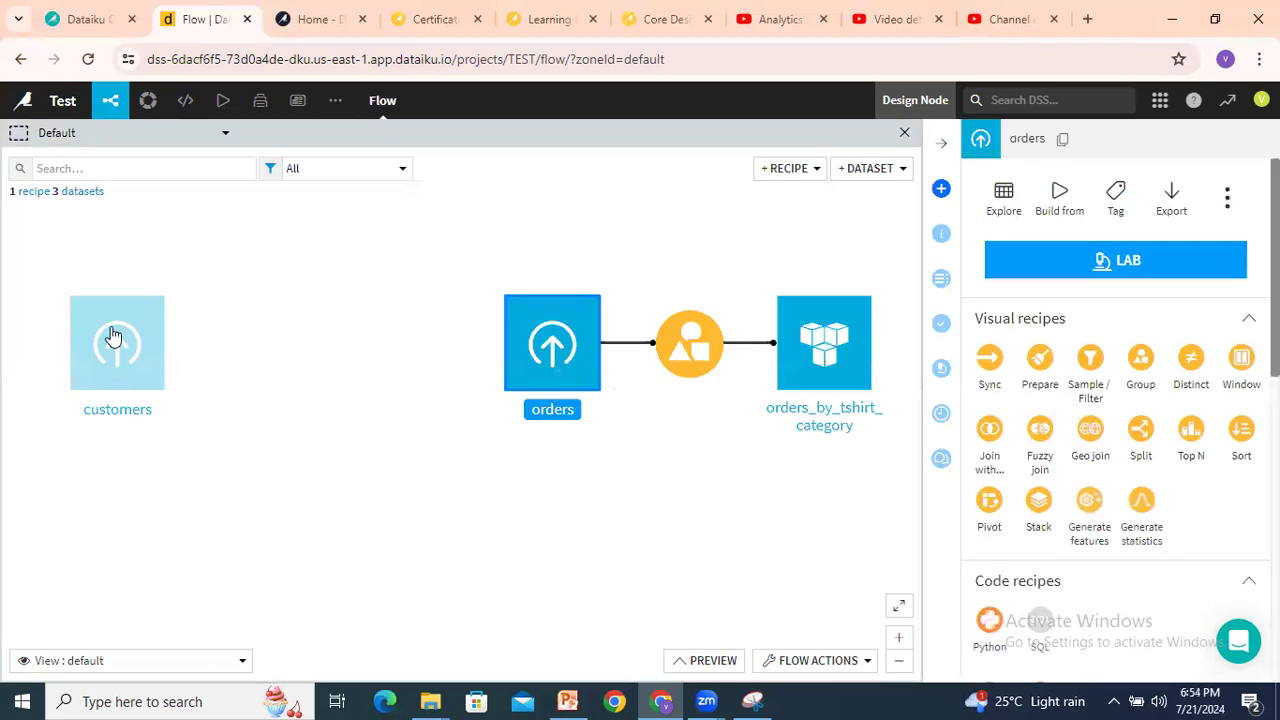
- Open the customers dataset to examine its customerID column, and return to the Flow
left_click(113, 337)
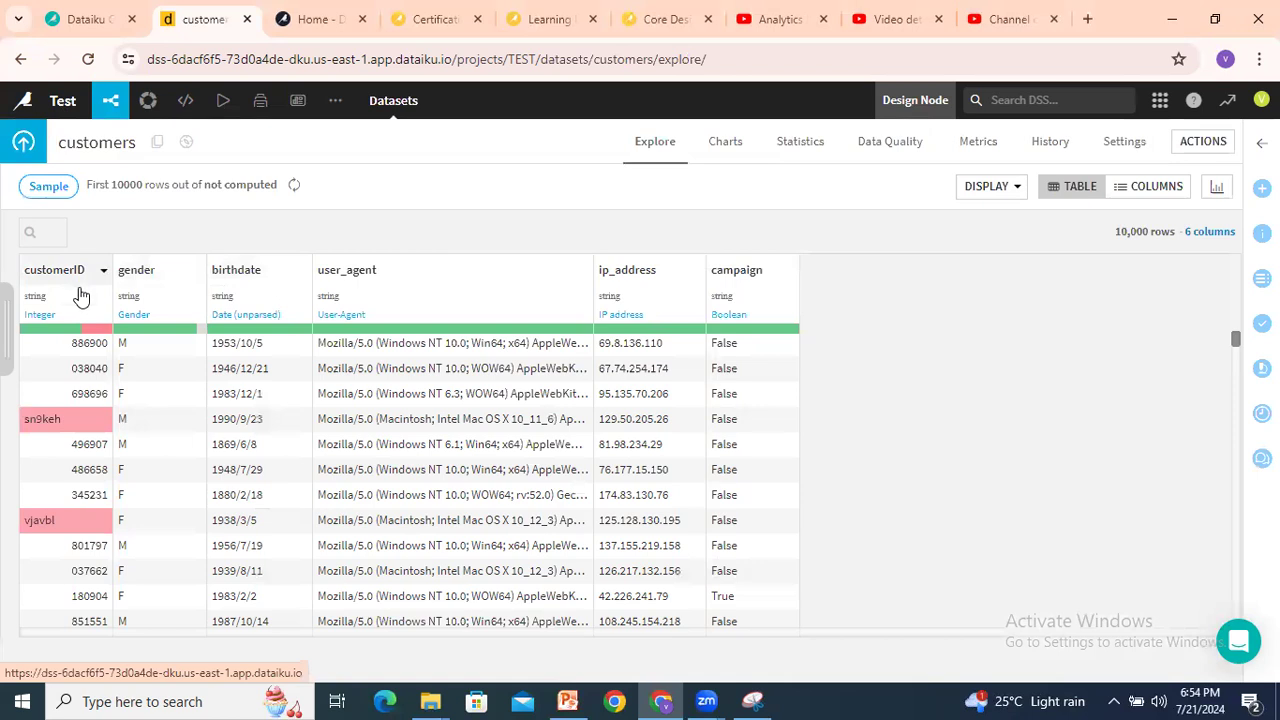
mouse_move(110, 100)
left_click(117, 146)
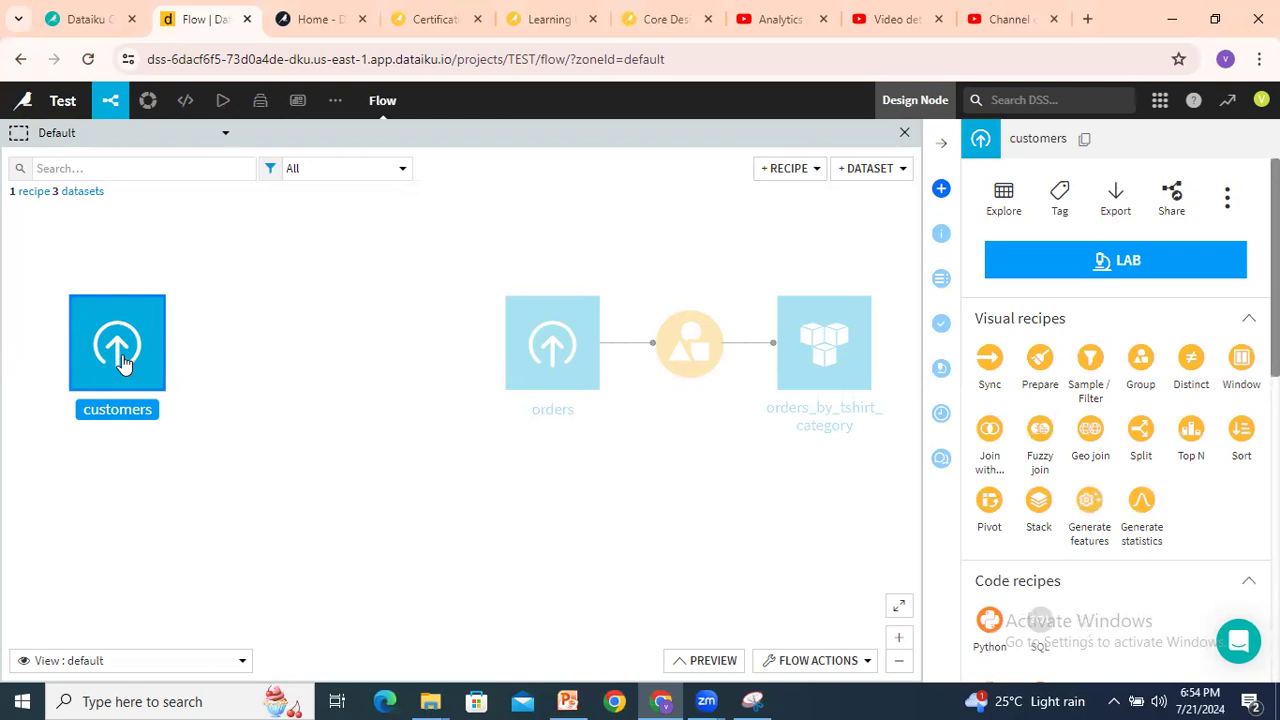
- Create a join recipe from customers and orders with a new Parquet output dataset named customers_joined in dataiku-managed-storage
left_click(997, 440)
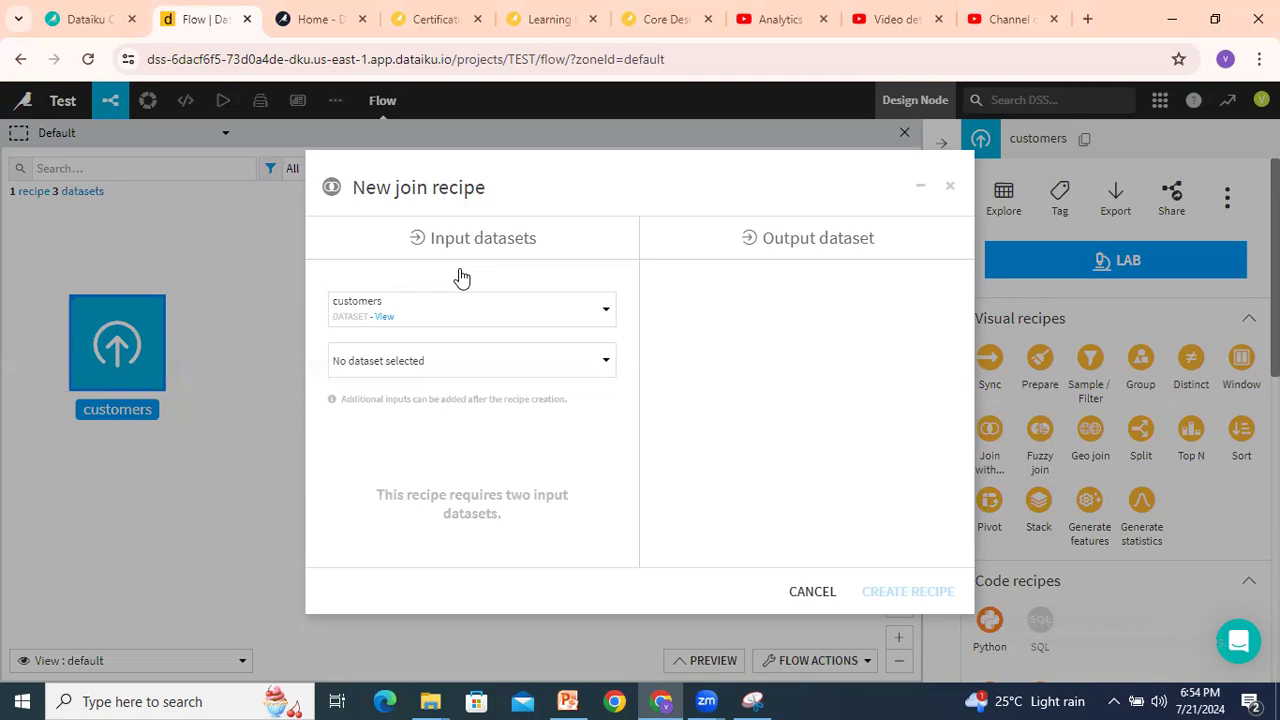
left_click(441, 373)
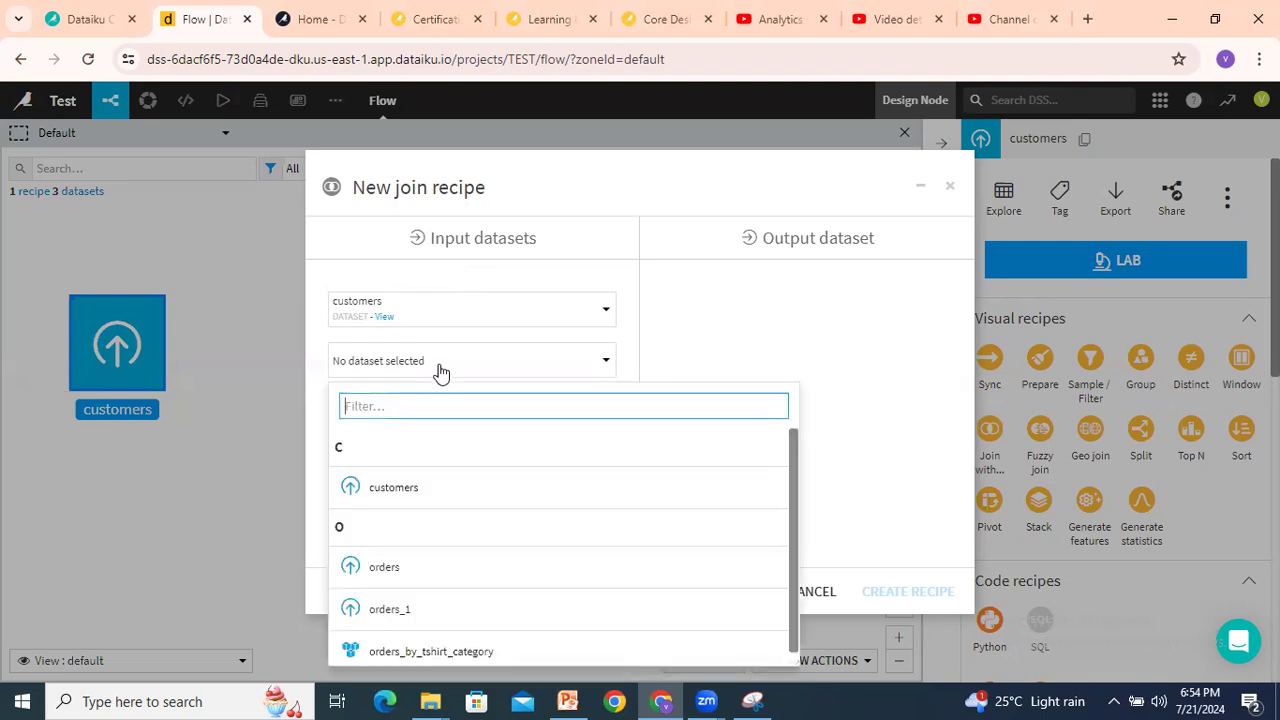
left_click(394, 572)
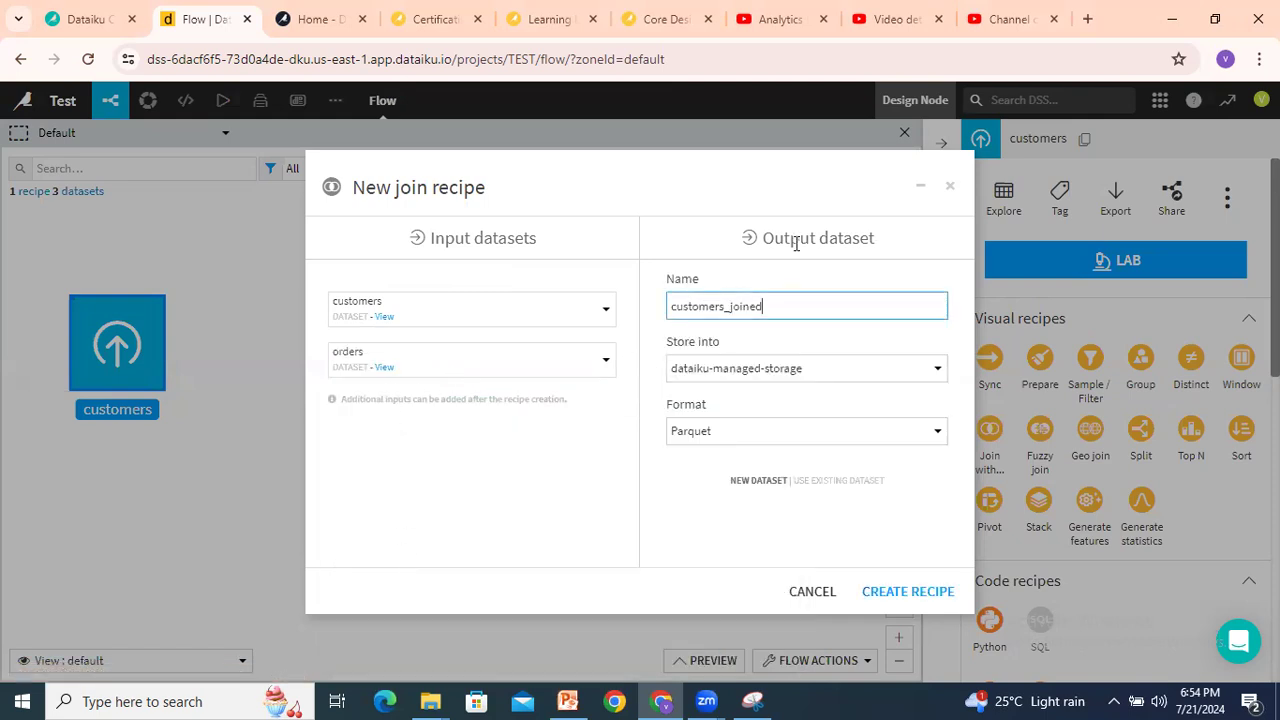
left_click_drag(791, 242, 834, 241)
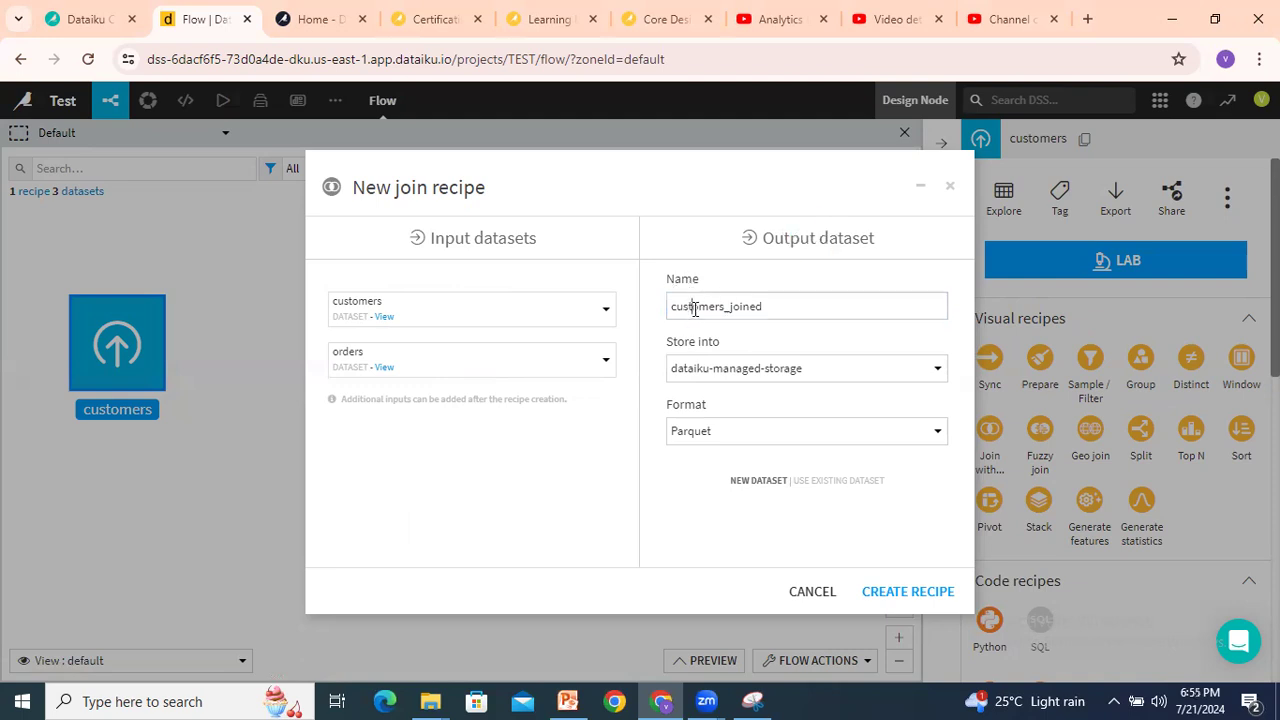
left_click_drag(689, 306, 763, 306)
left_click(689, 372)
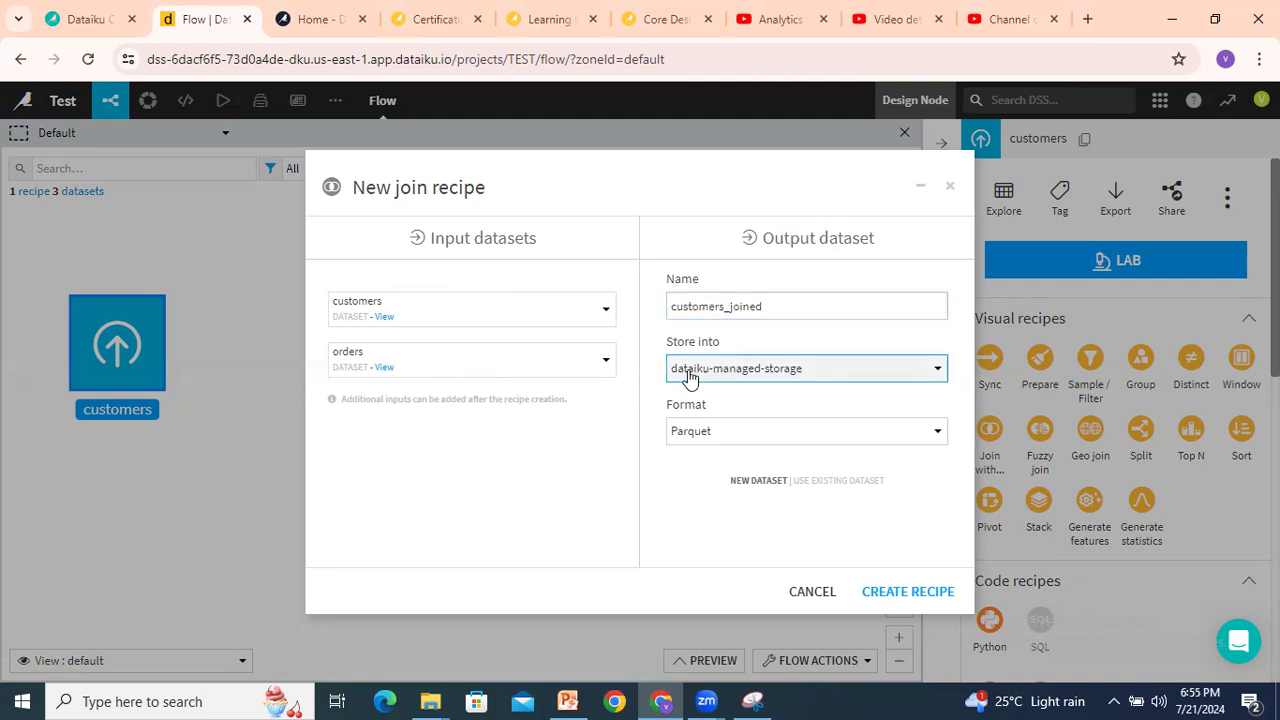
left_click(931, 598)
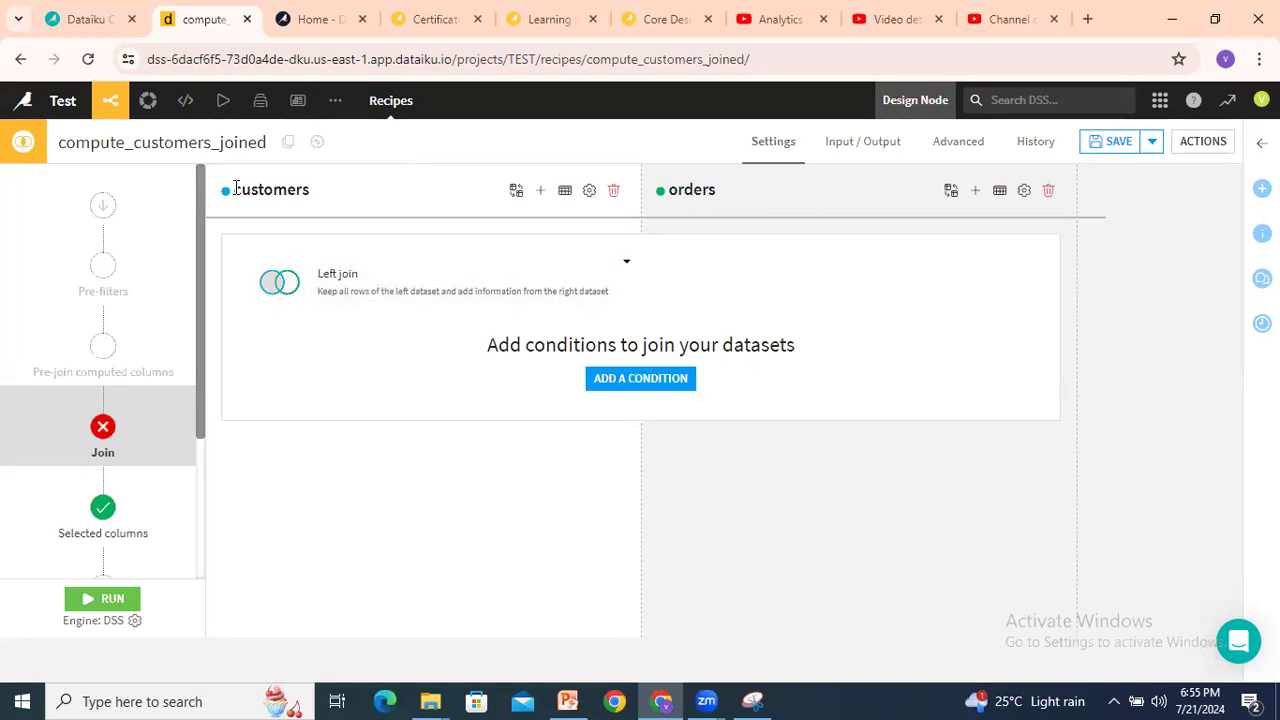
- Review the two input datasets of the join recipe and the join types available between them
left_click_drag(245, 188, 299, 188)
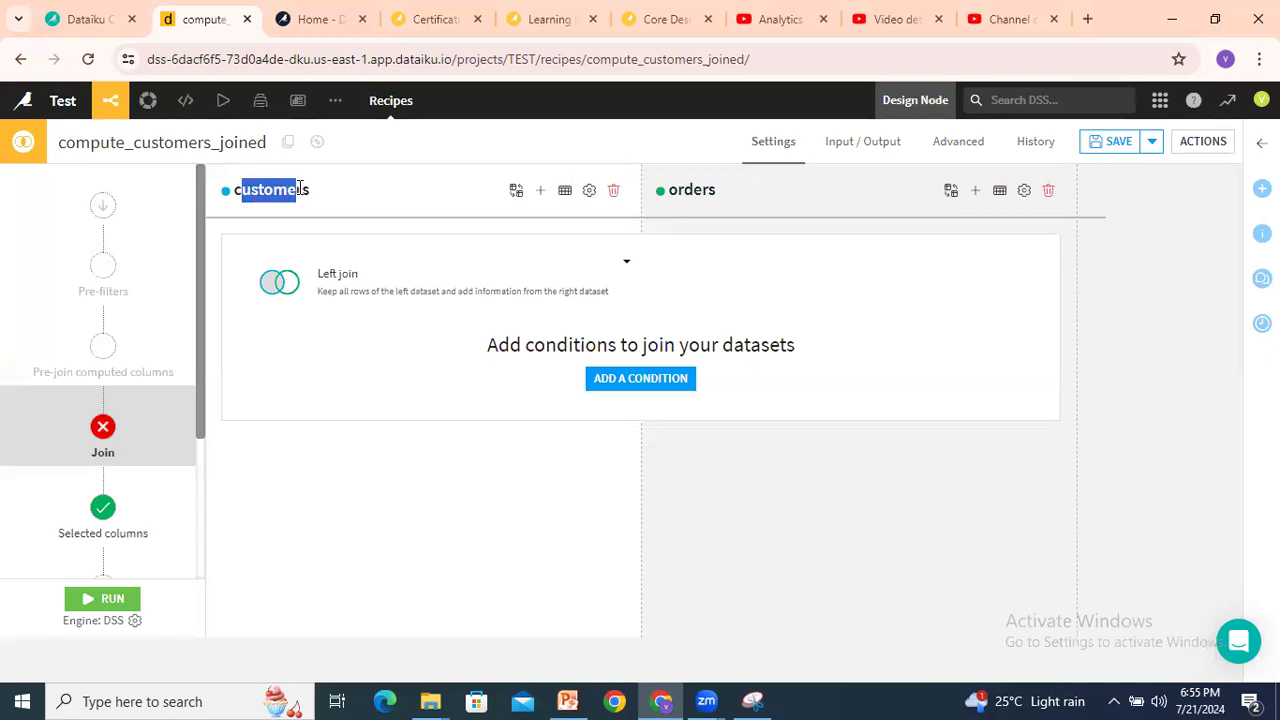
left_click_drag(677, 193, 720, 194)
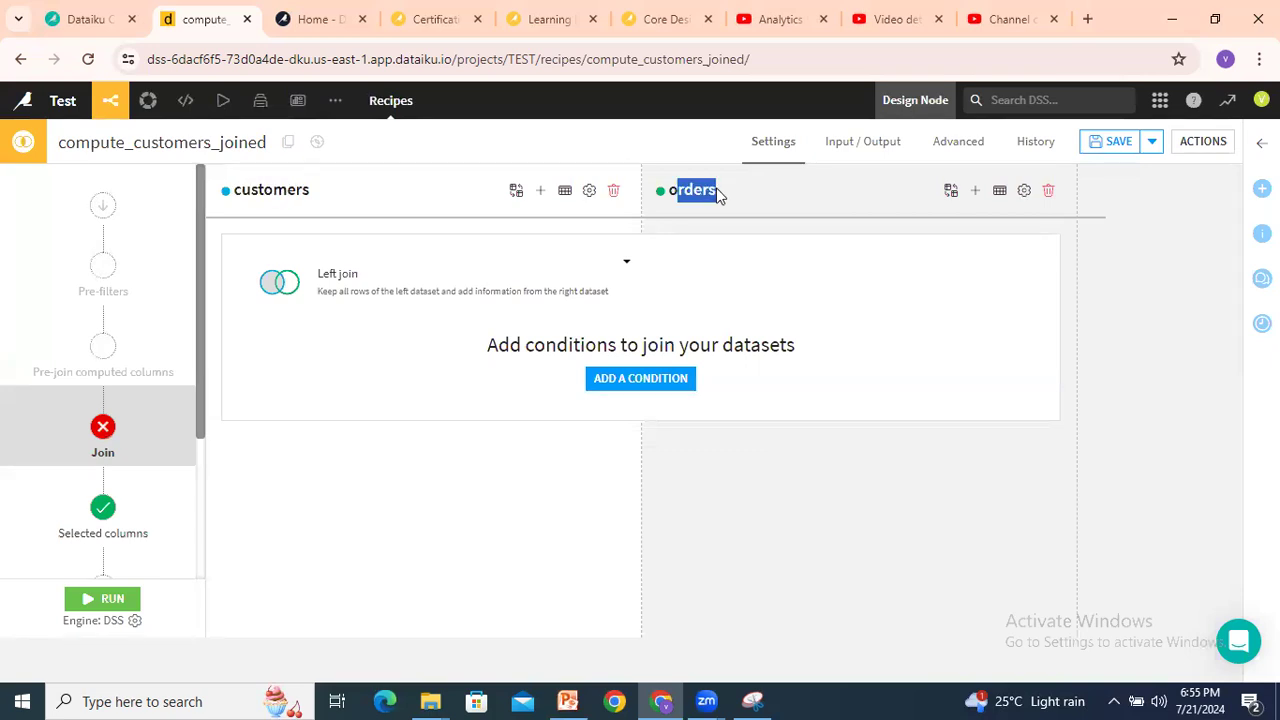
left_click(1176, 283)
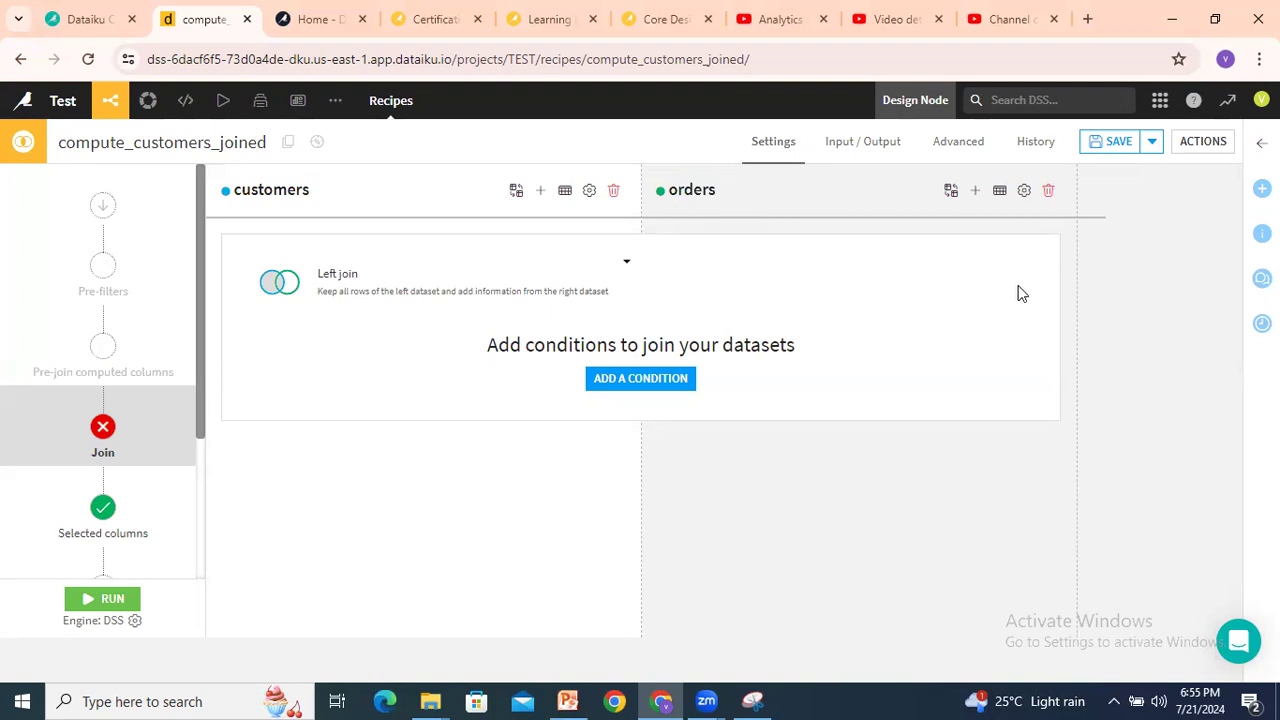
left_click(418, 293)
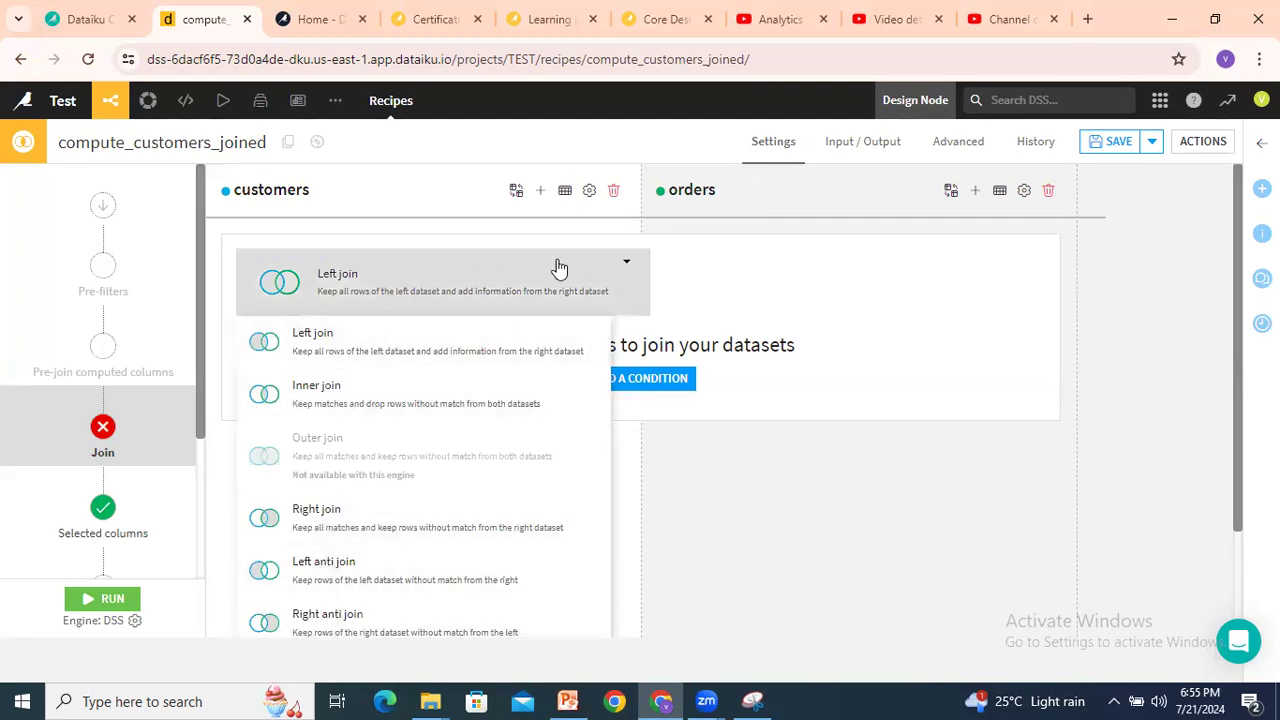
left_click(1134, 298)
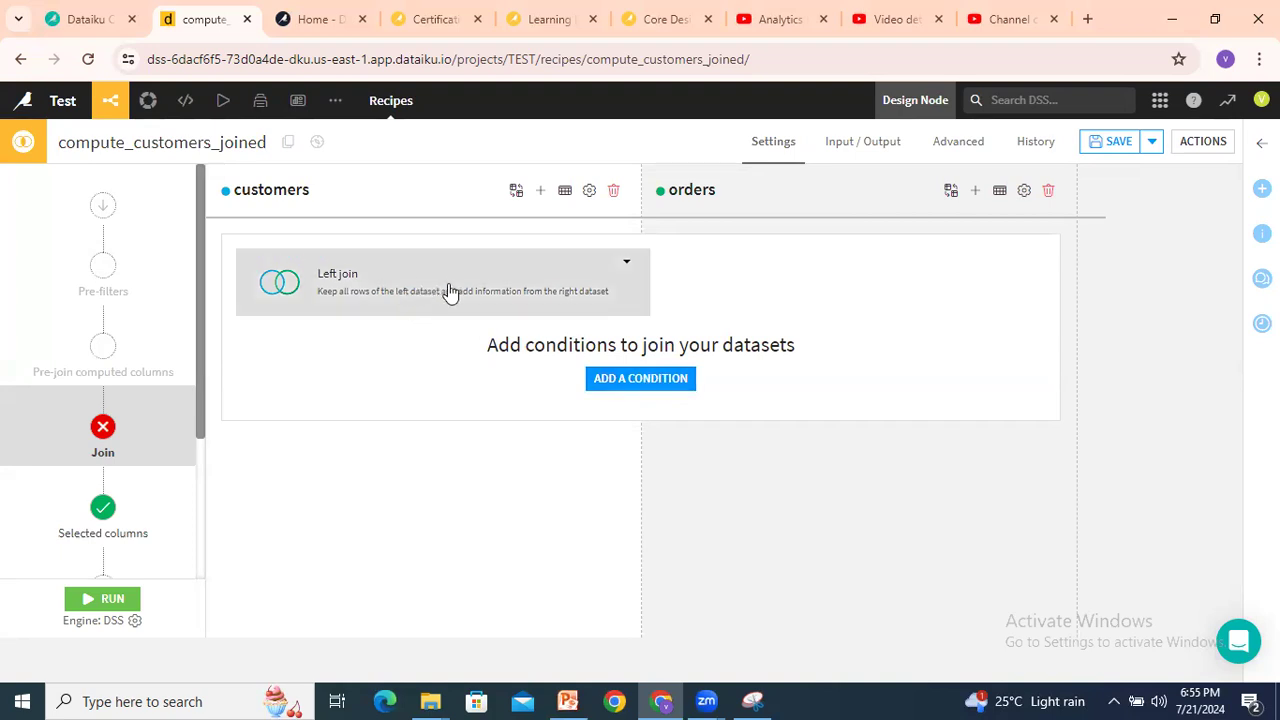
left_click_drag(271, 193, 690, 196)
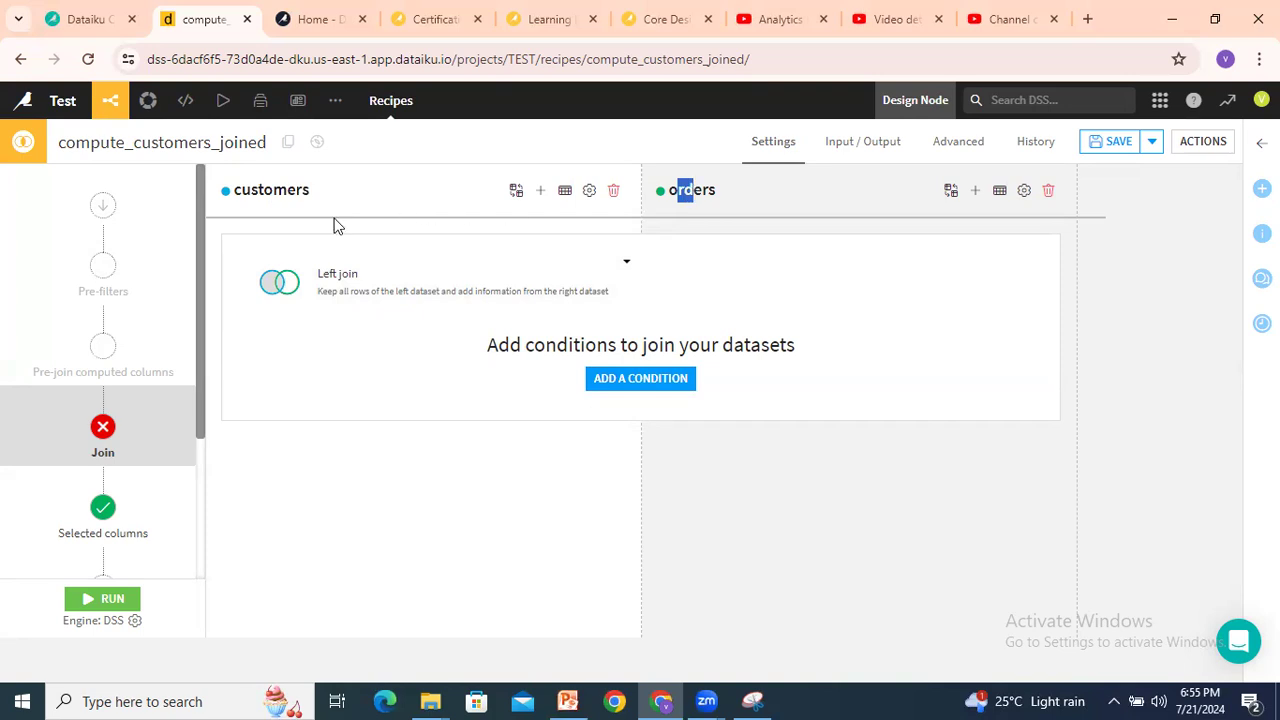
- Add a join condition matching customerID from customers to customer_id from orders, with all conditions required to be satisfied
left_click(637, 381)
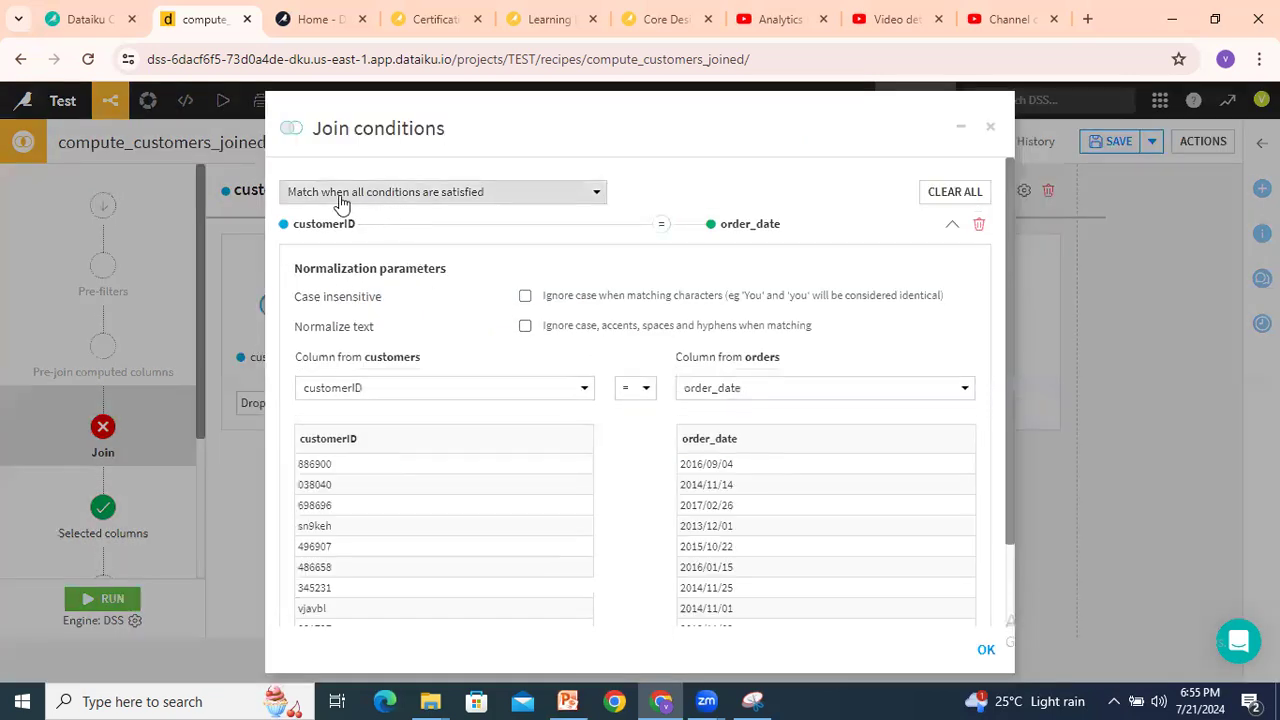
left_click(400, 199)
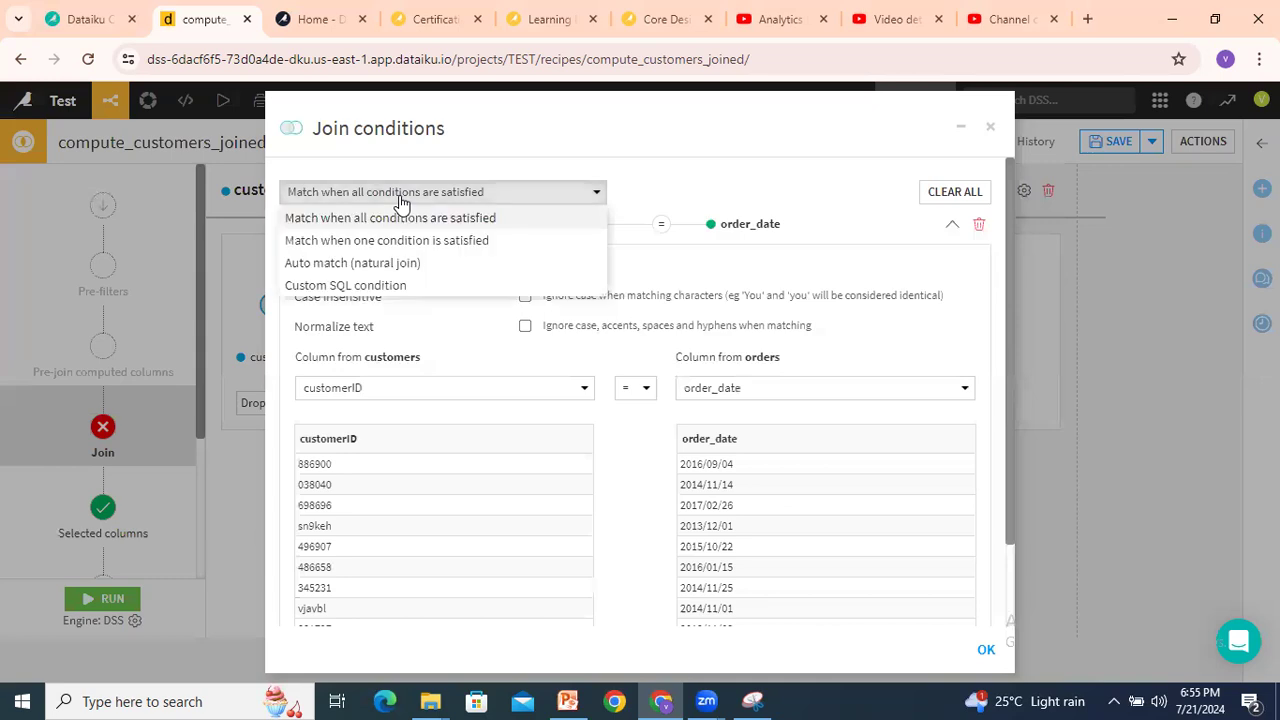
left_click(469, 218)
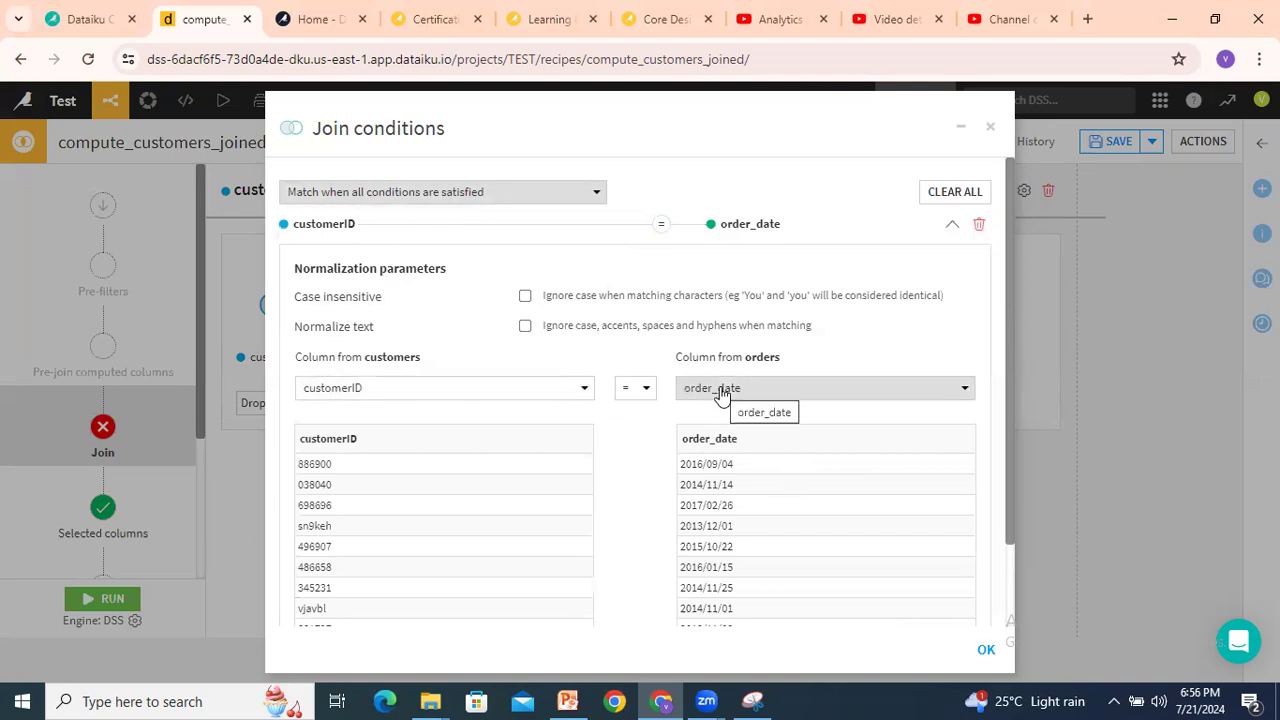
left_click(453, 398)
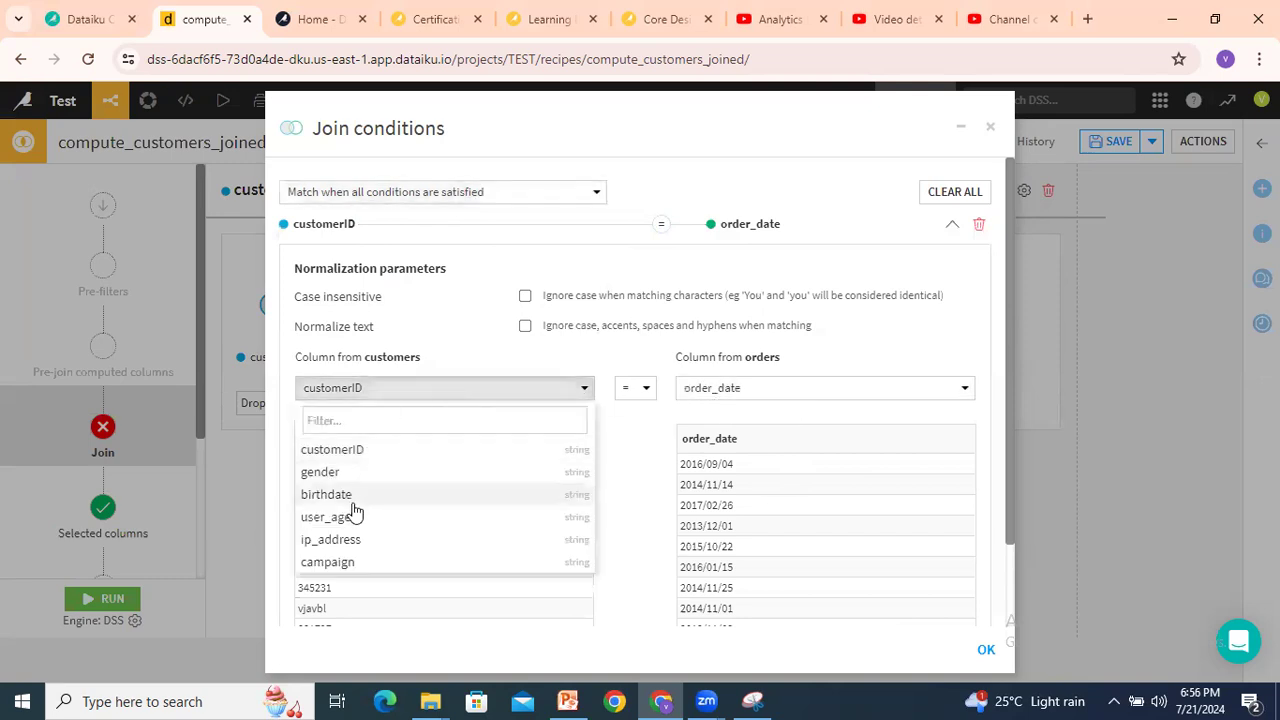
left_click(355, 452)
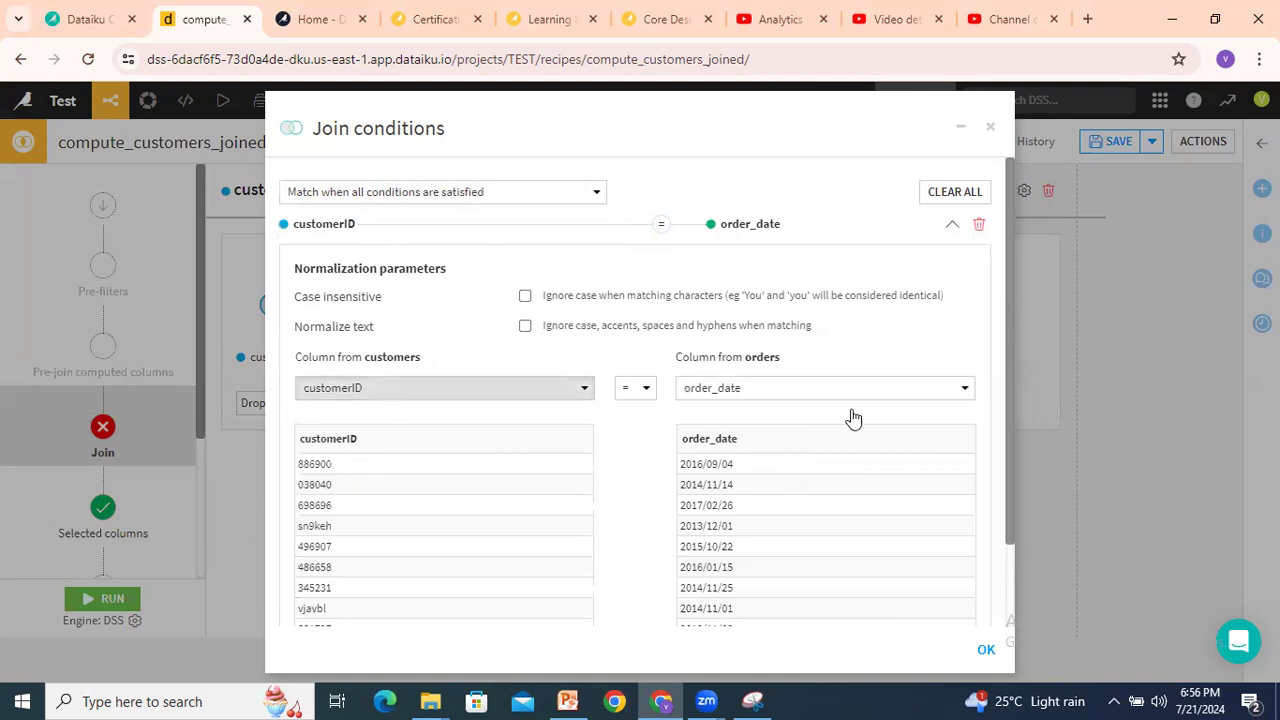
left_click(765, 392)
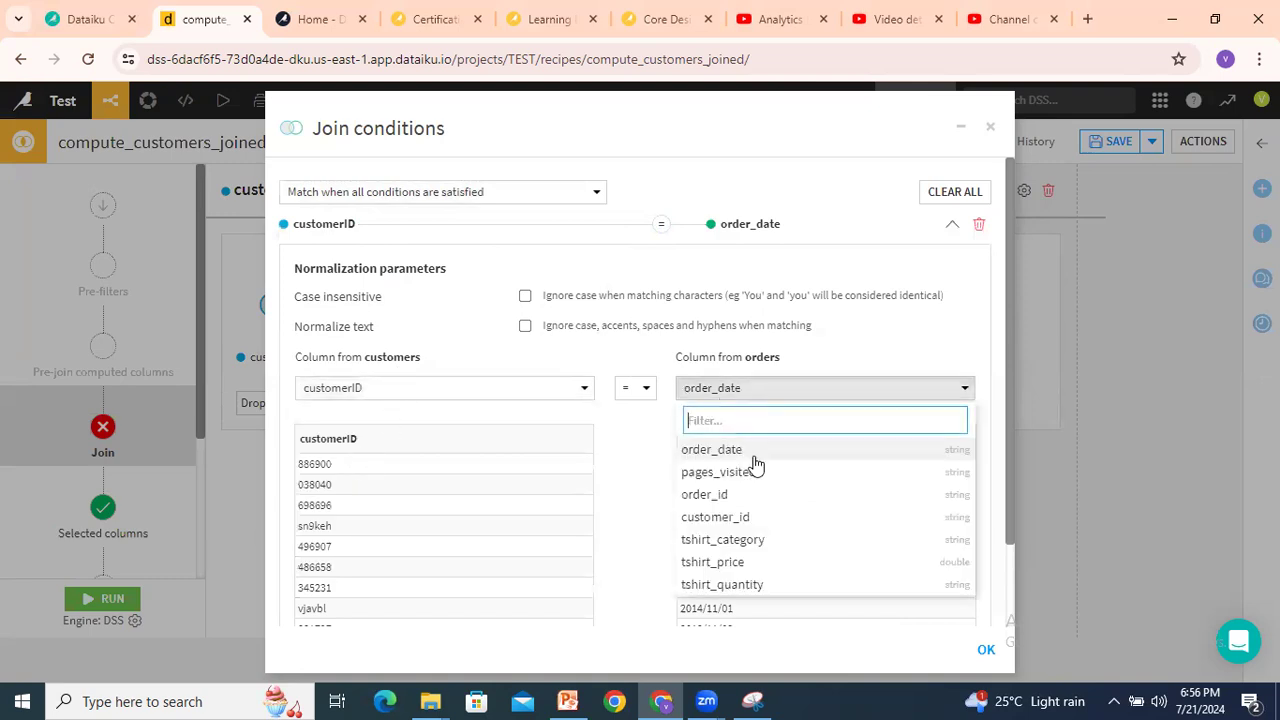
left_click(715, 517)
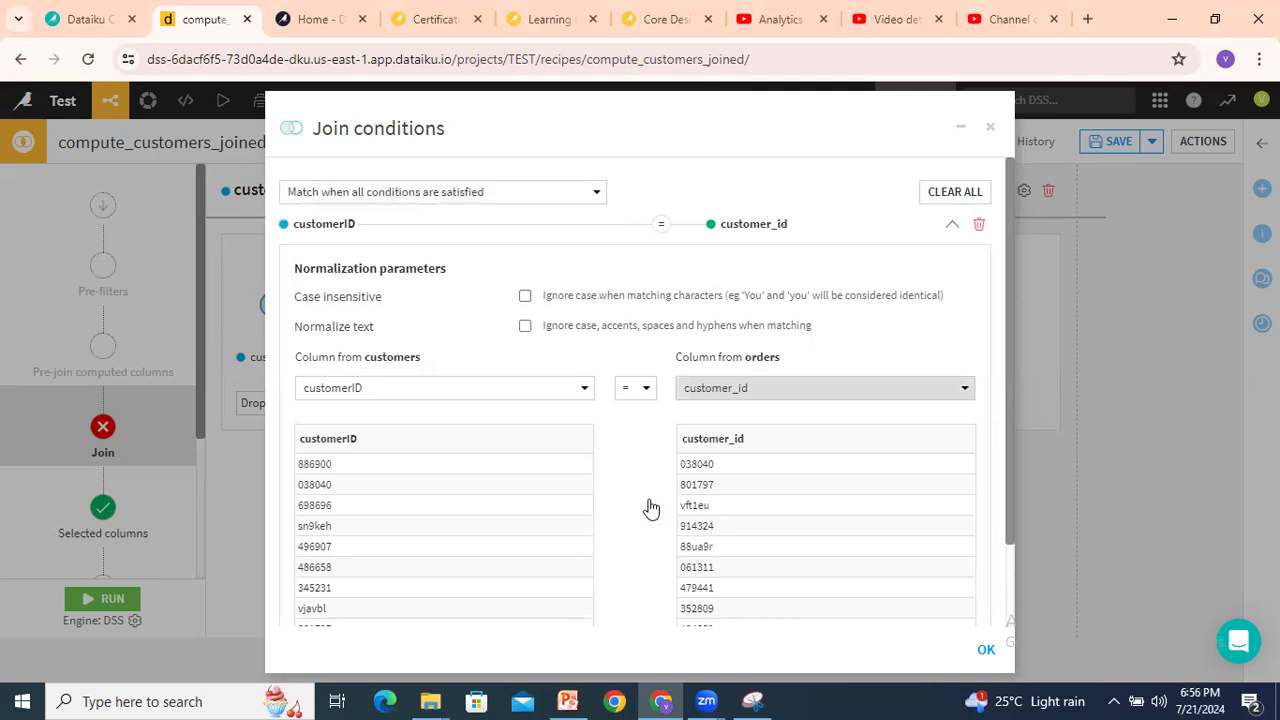
scroll(733, 449, "down", 1)
scroll(733, 449, "up", 1)
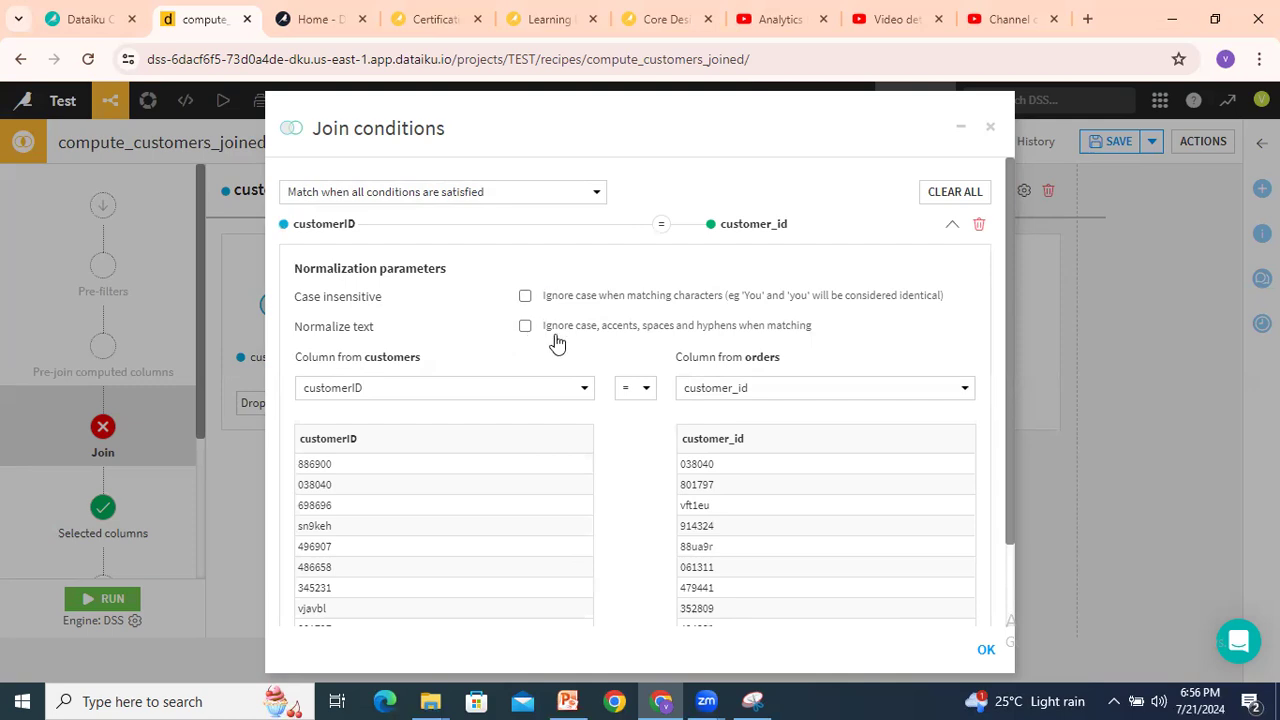
- Add a second join condition comparing gender from customers with order_date from orders
scroll(683, 480, "down", 1)
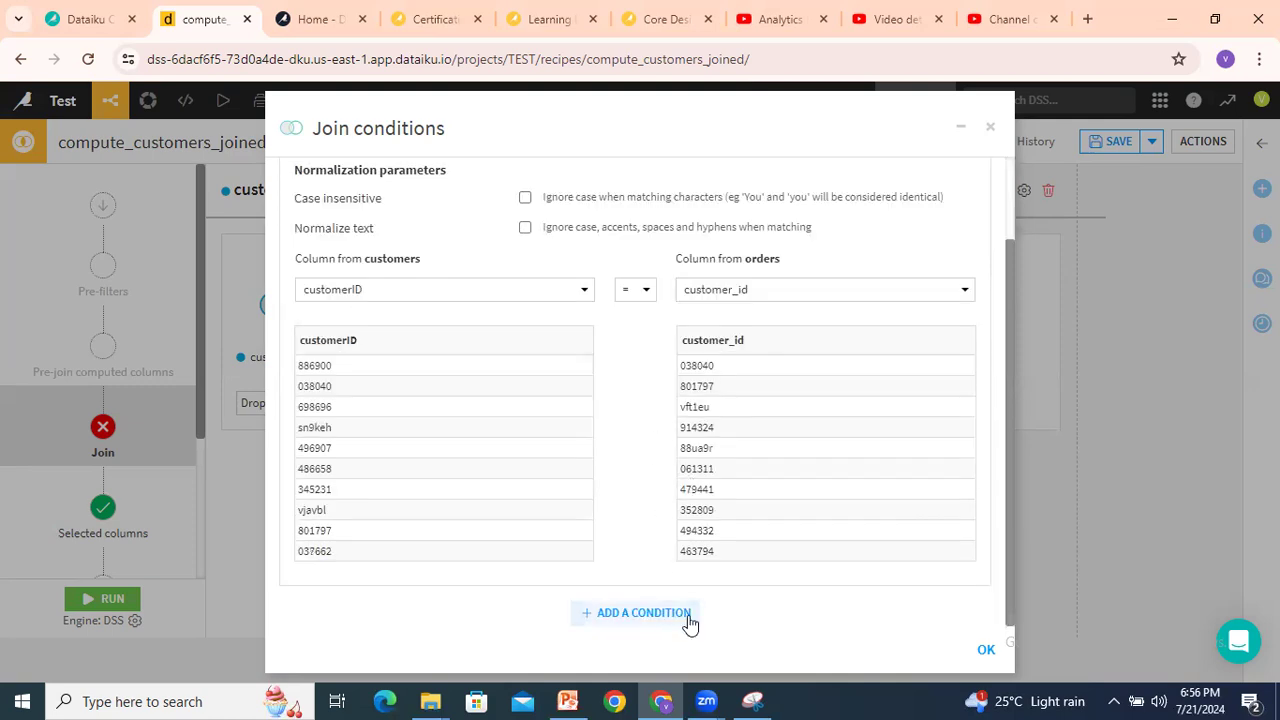
left_click(650, 620)
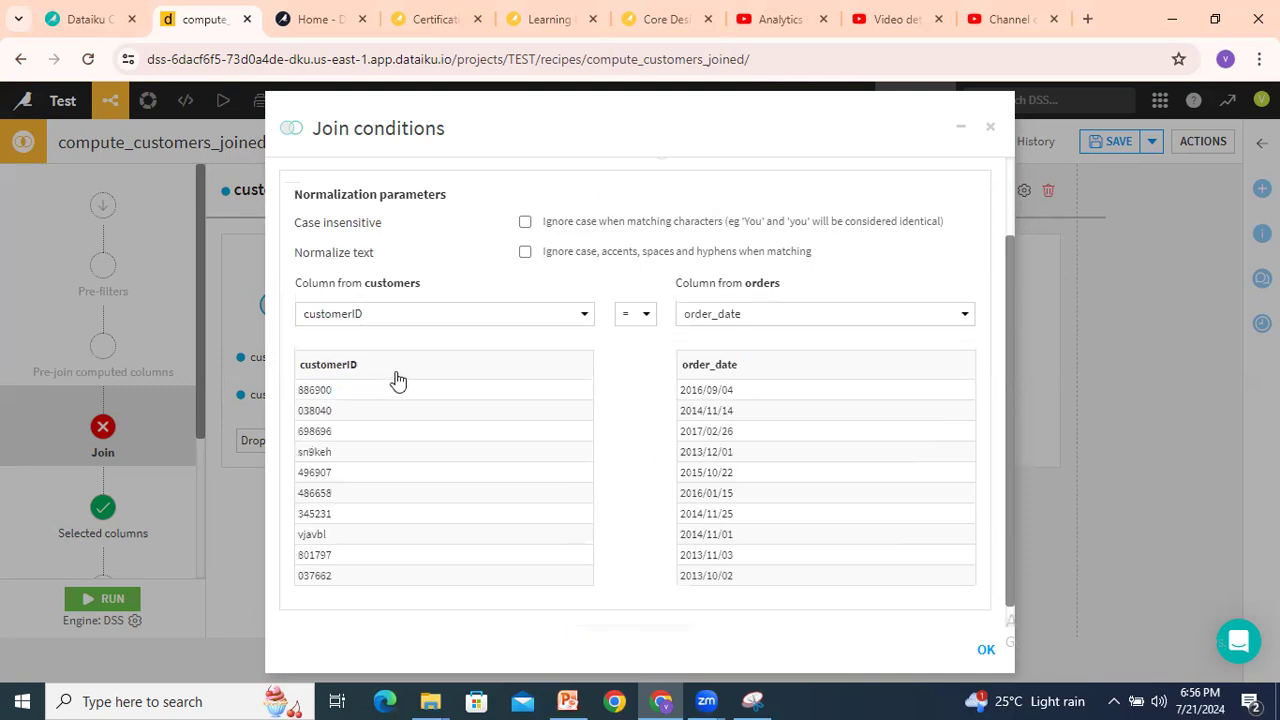
left_click(418, 318)
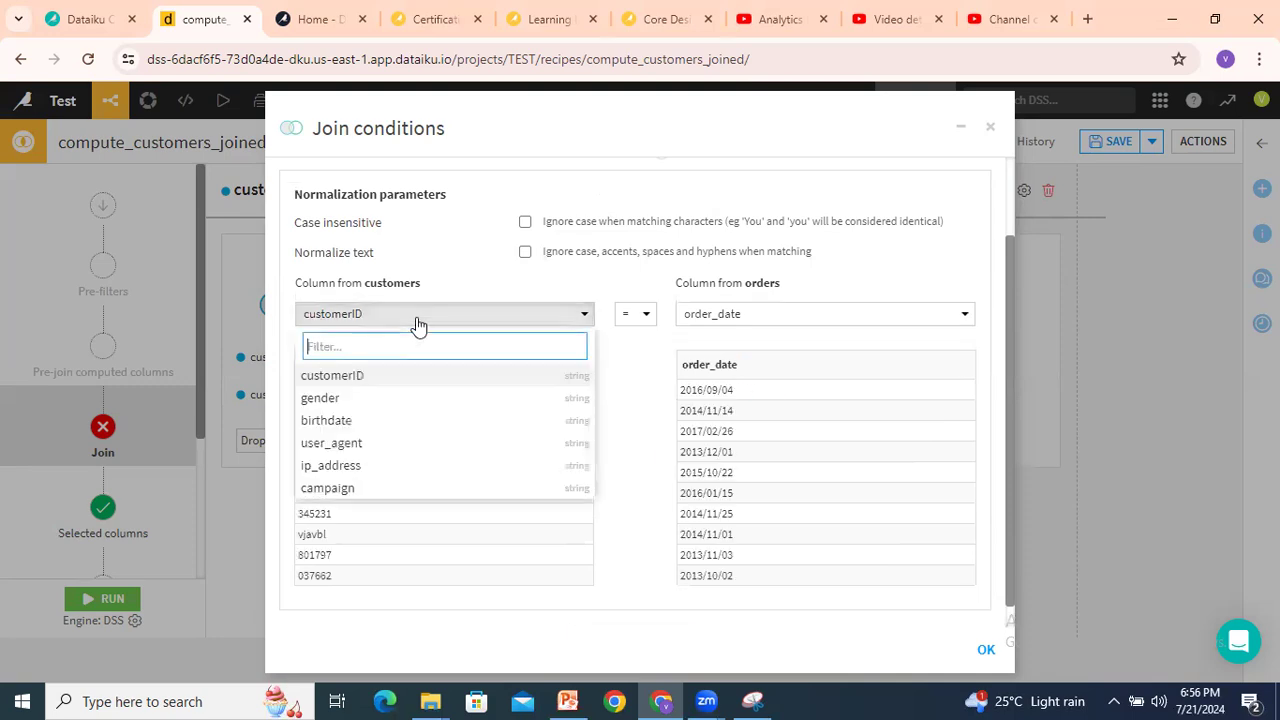
left_click(363, 400)
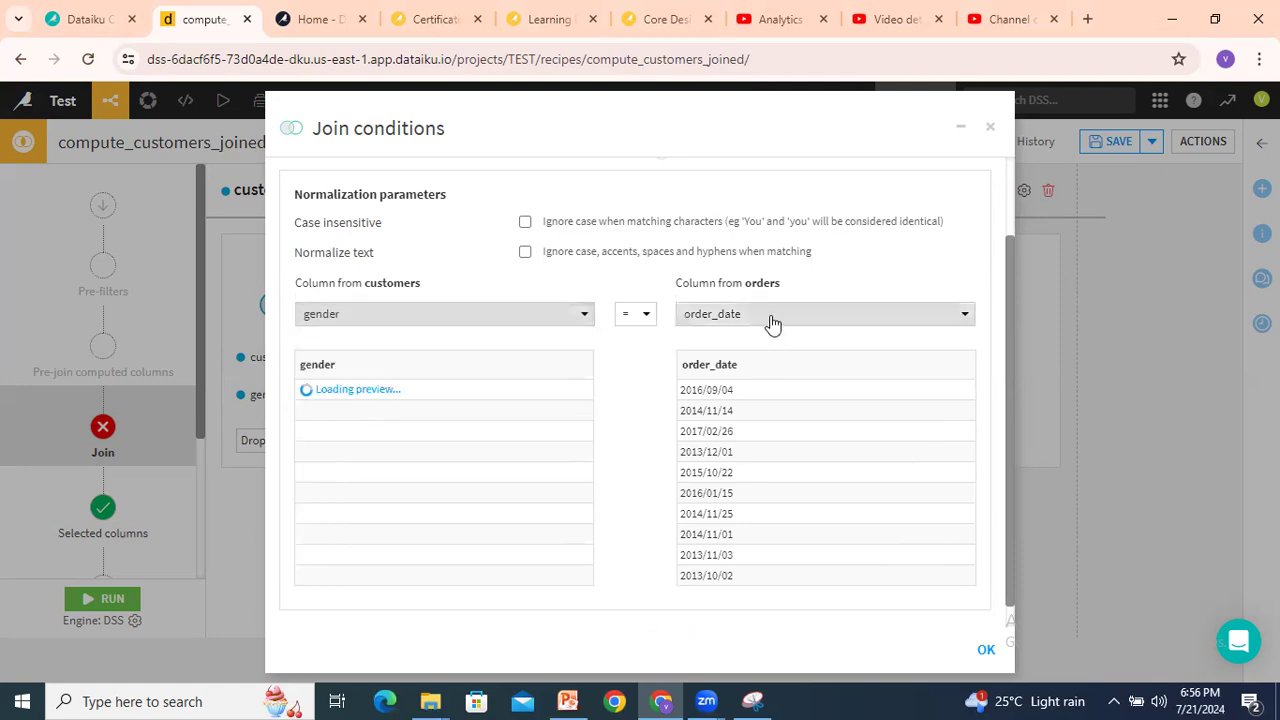
left_click(771, 320)
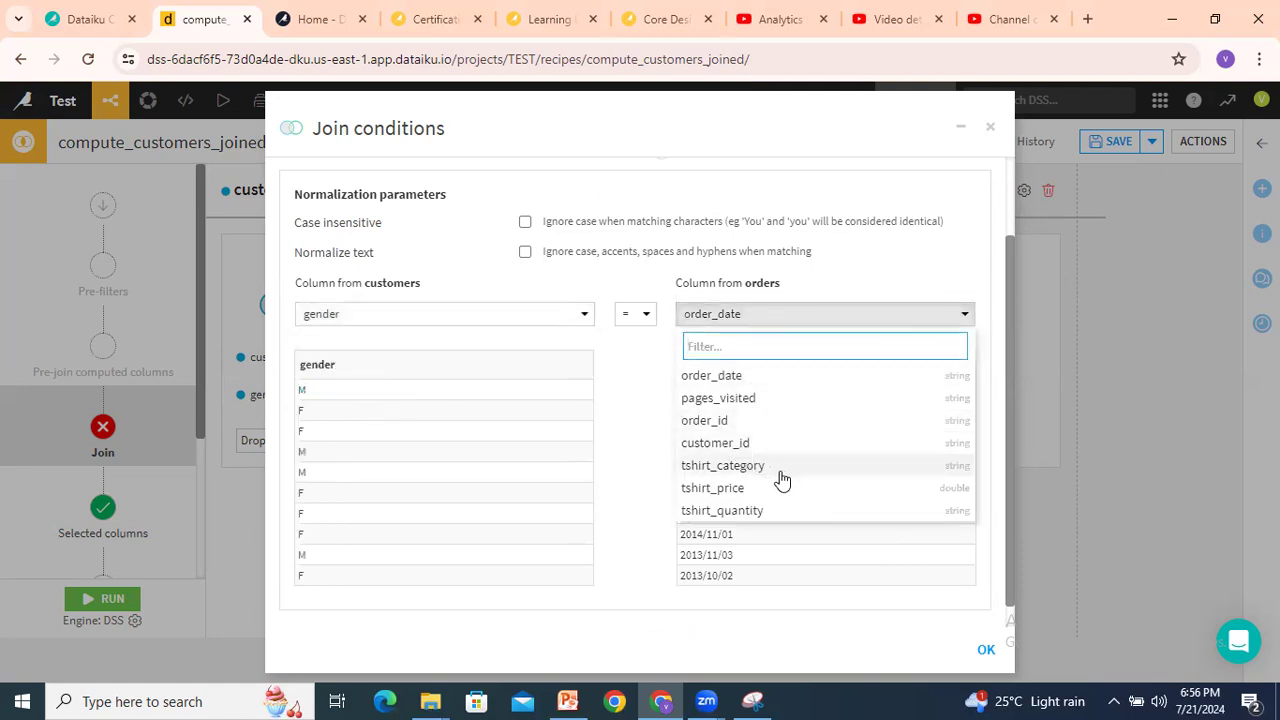
left_click(474, 340)
left_click(471, 322)
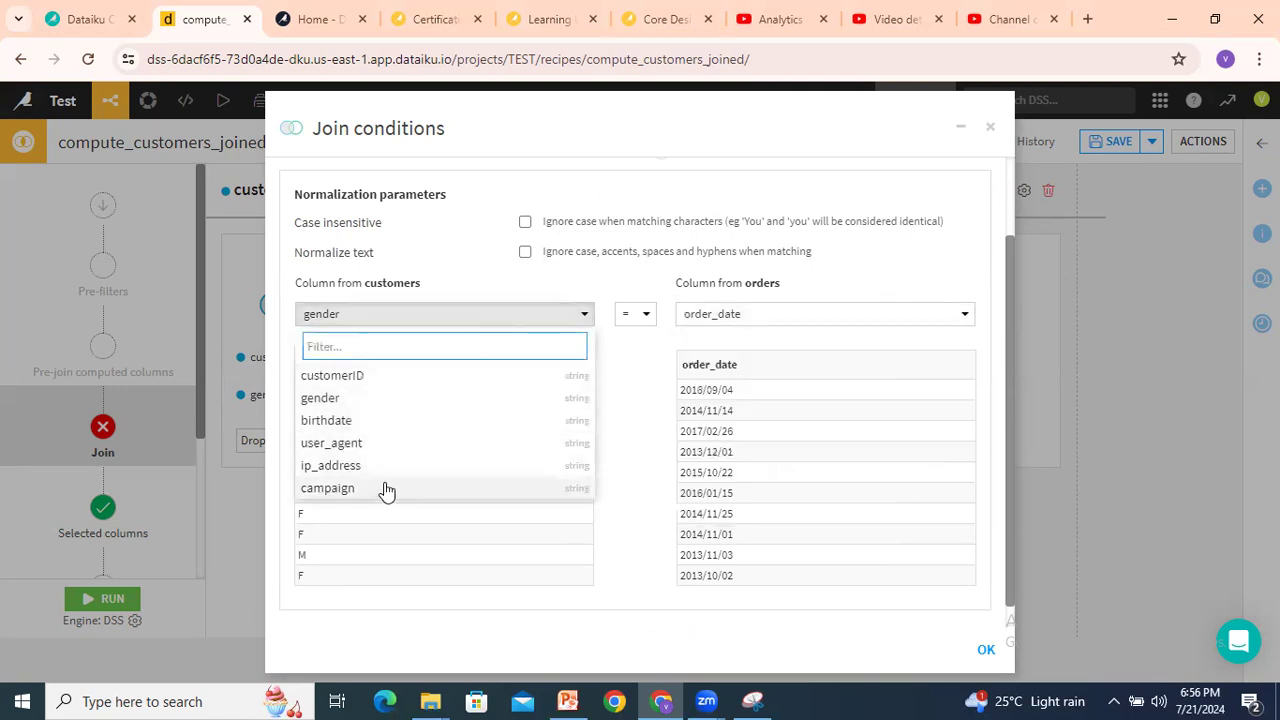
left_click(628, 346)
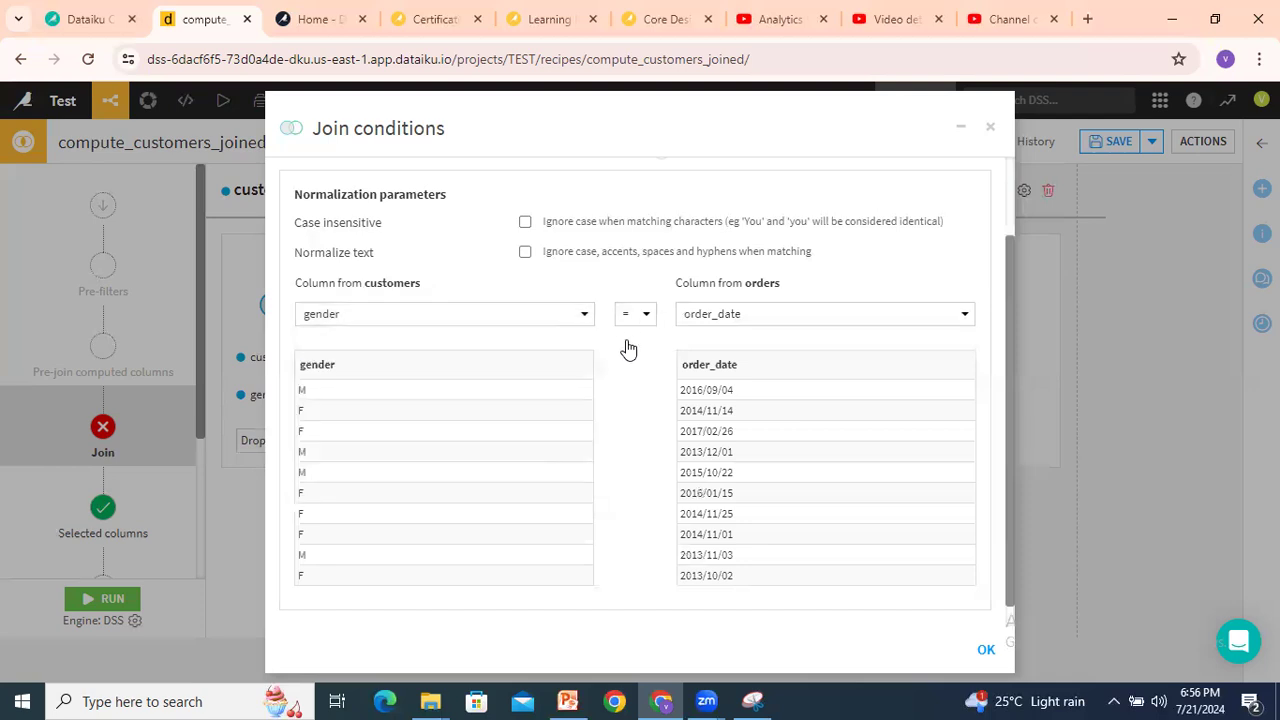
- Delete the join condition between gender and order_date
scroll(670, 365, "down", 1)
scroll(975, 470, "up", 3)
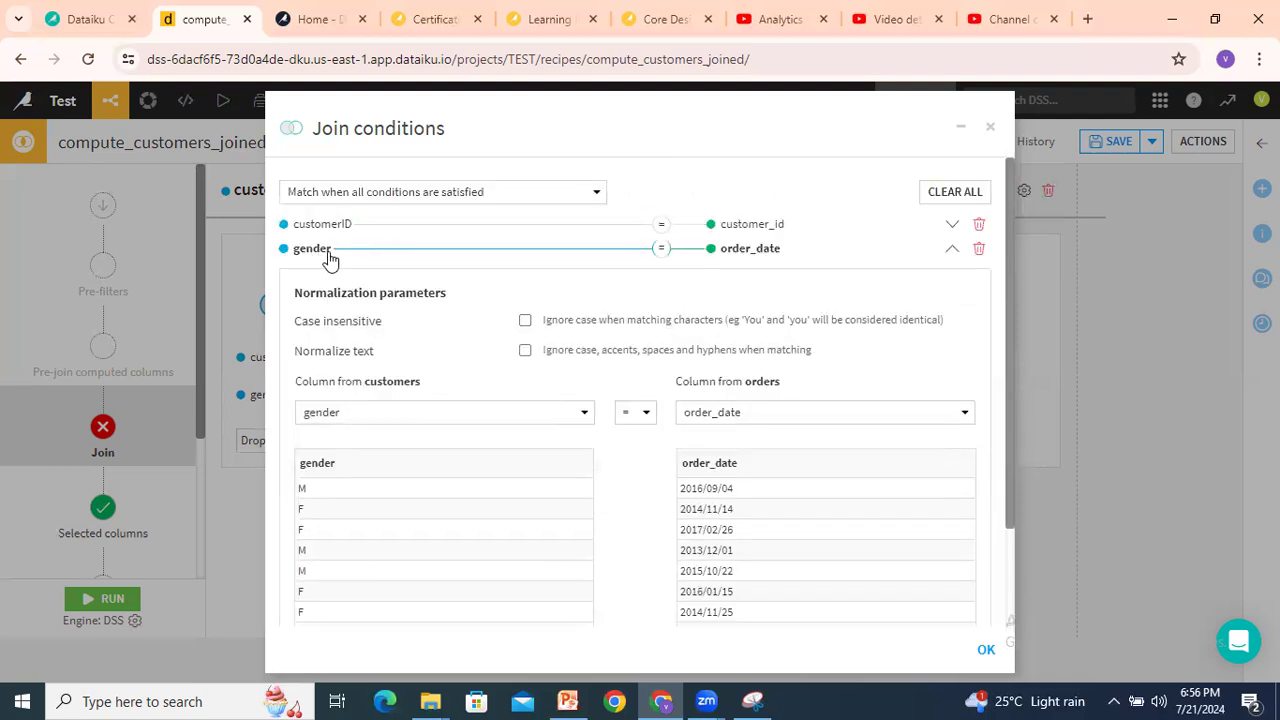
left_click(978, 251)
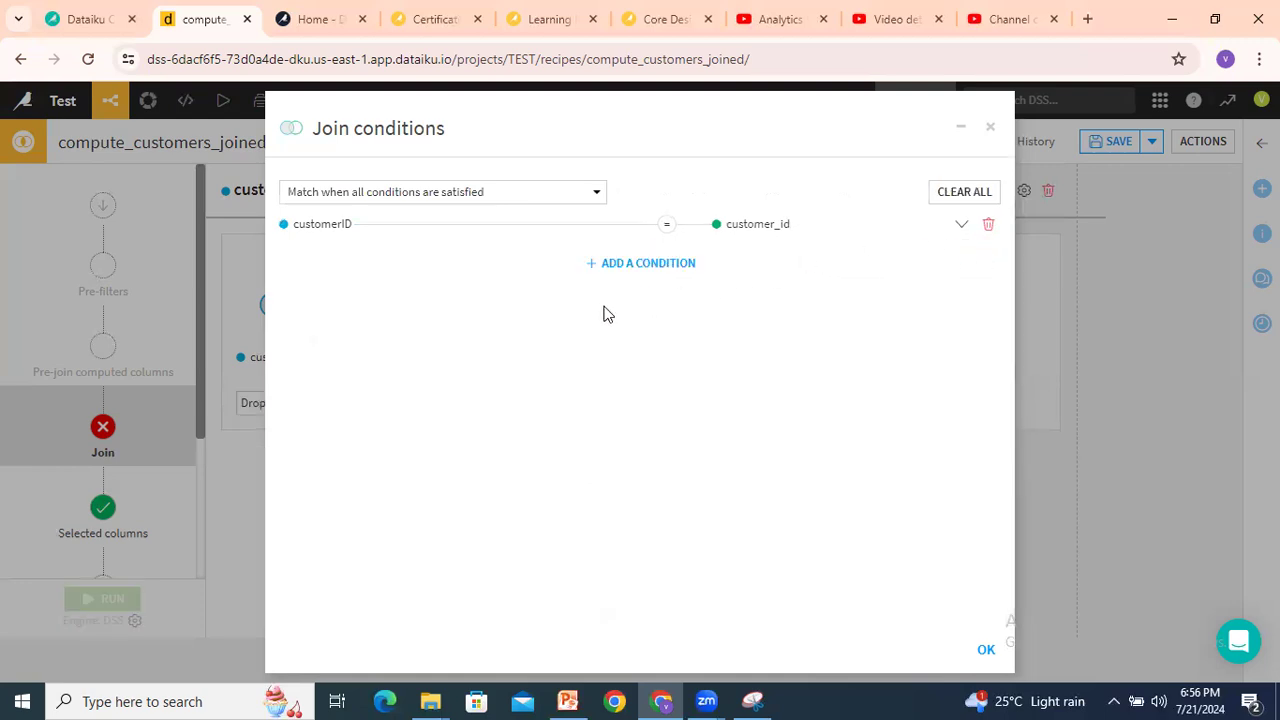
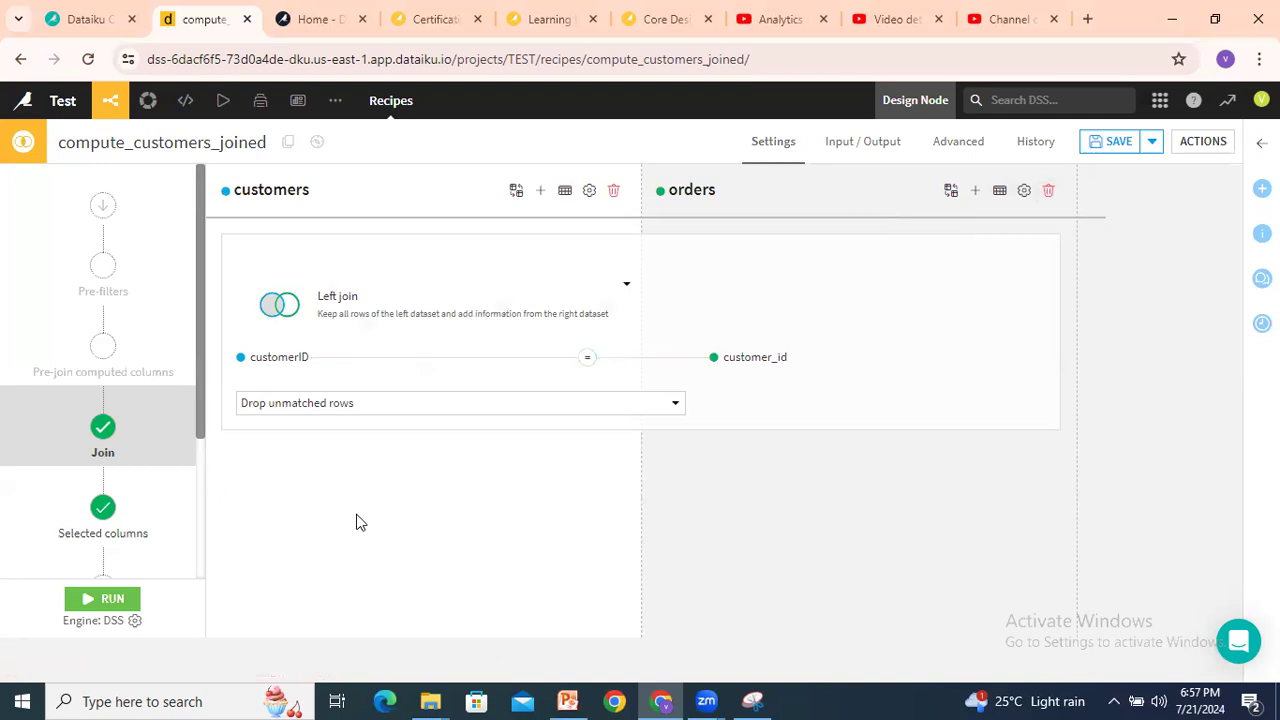
- Review the pre-filter, pre-join computed column and join stages, leaving the row filters of customers and orders off
left_click(113, 274)
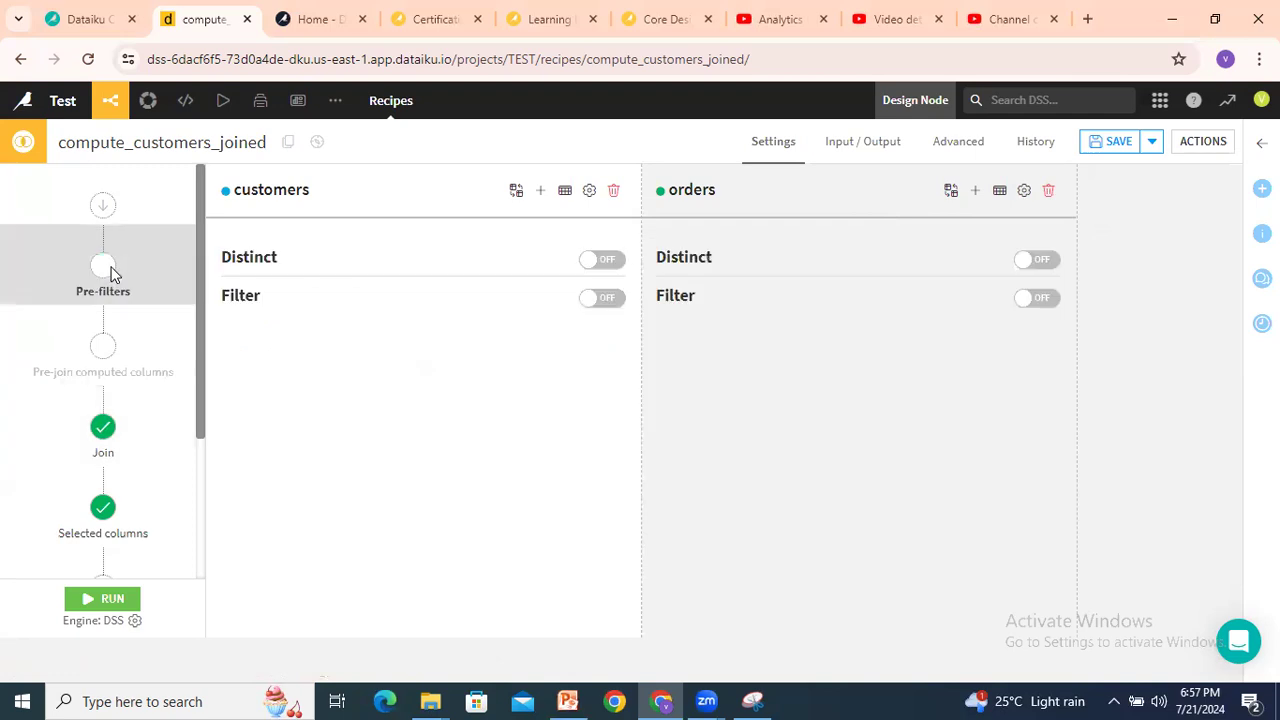
left_click(607, 300)
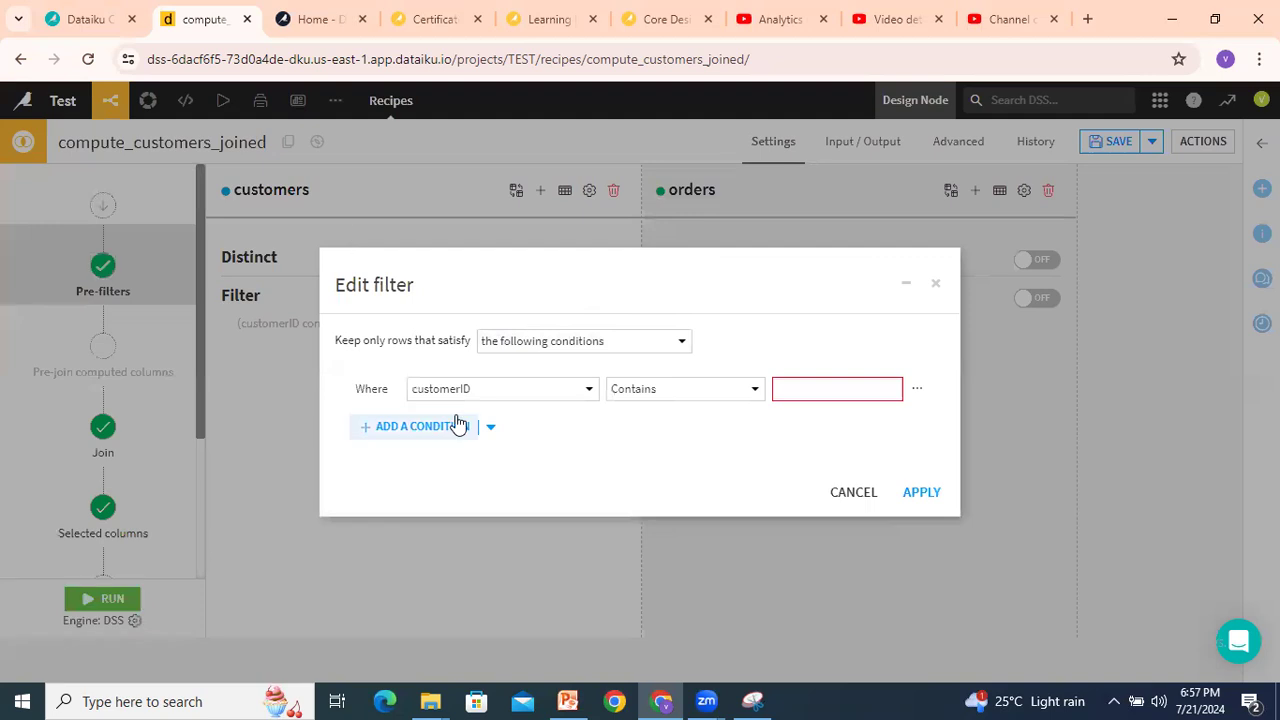
left_click(852, 493)
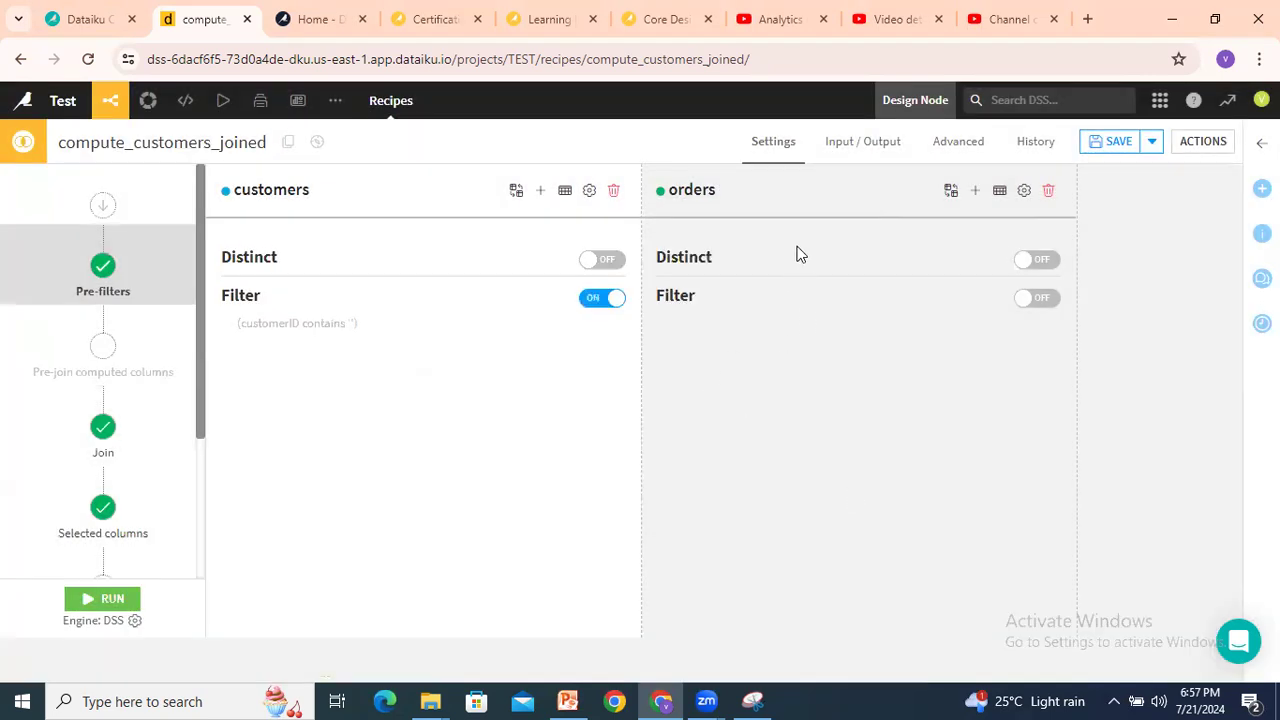
left_click(1056, 293)
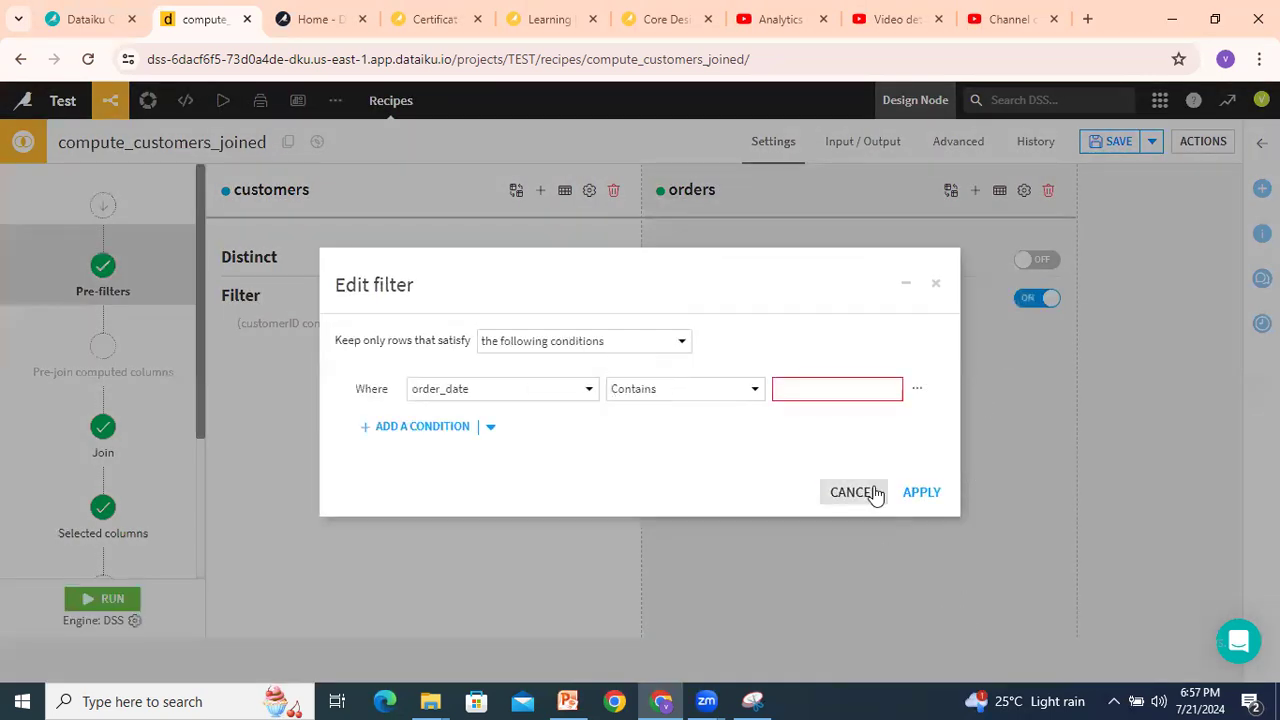
key("Escape")
left_click(1036, 298)
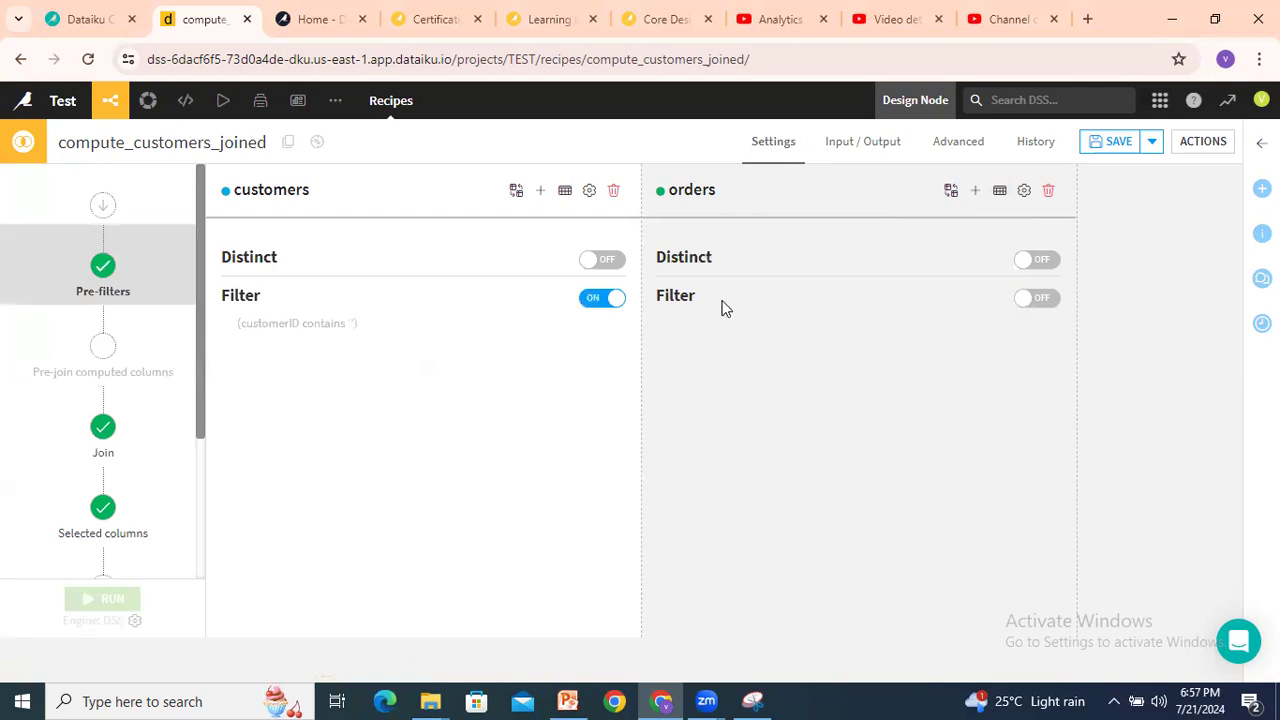
left_click(600, 298)
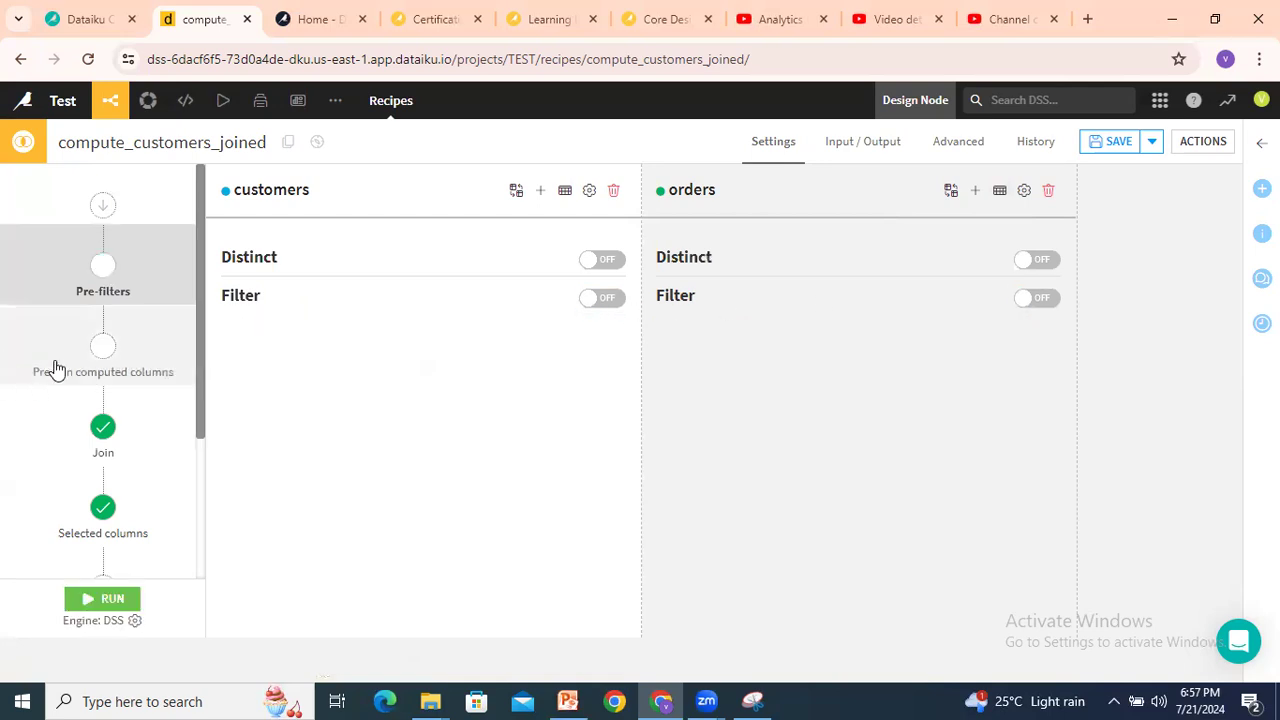
left_click(100, 352)
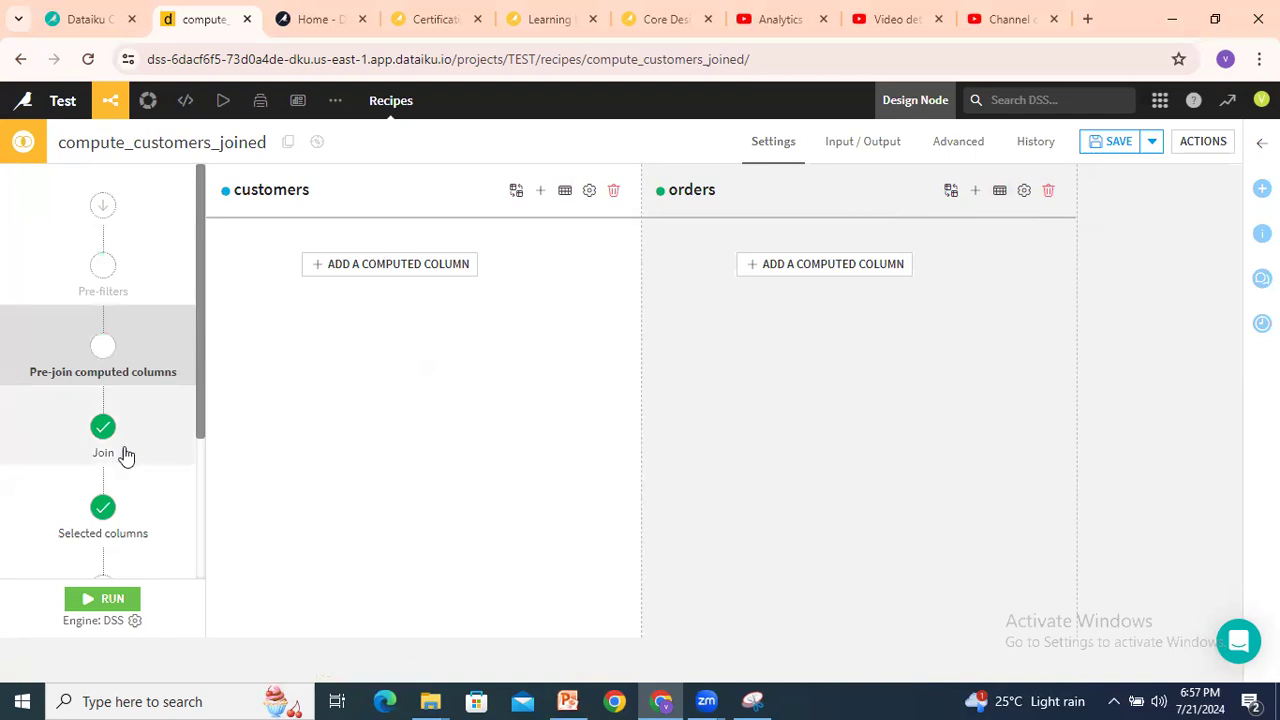
left_click(97, 432)
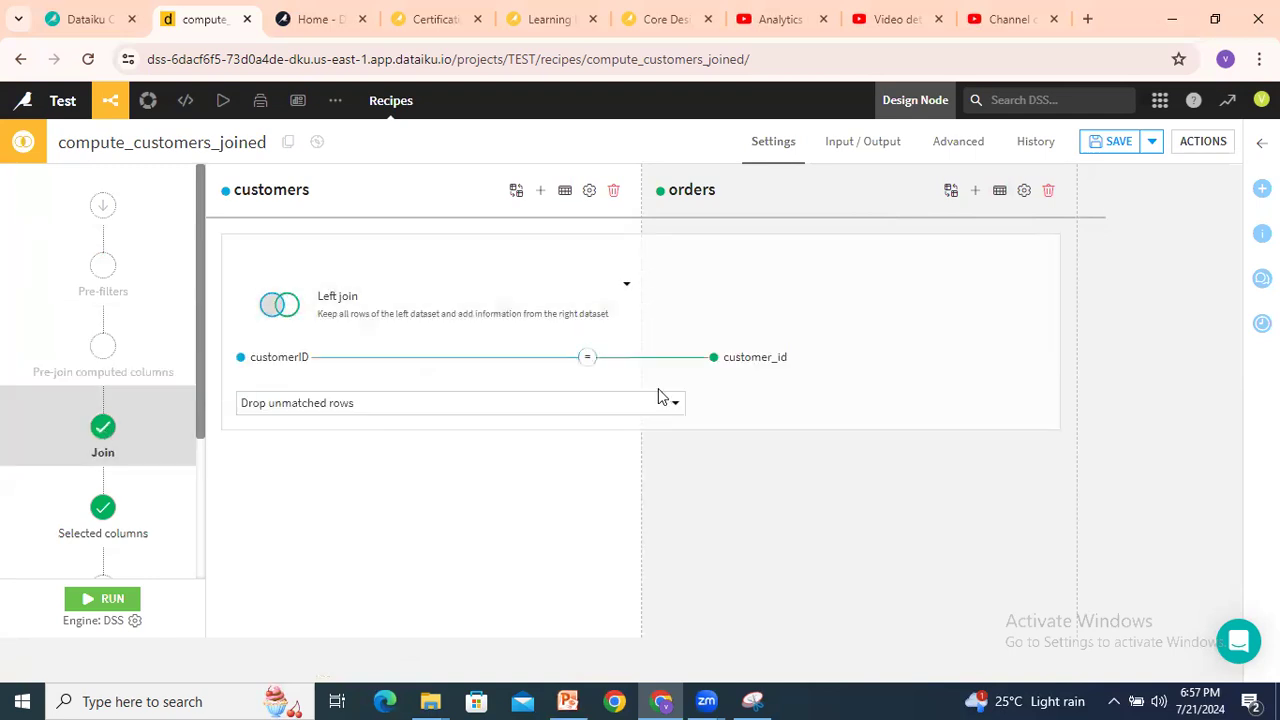
- Set the column selection of both customers and orders to manually select columns
scroll(120, 480, "down", 2)
left_click(107, 317)
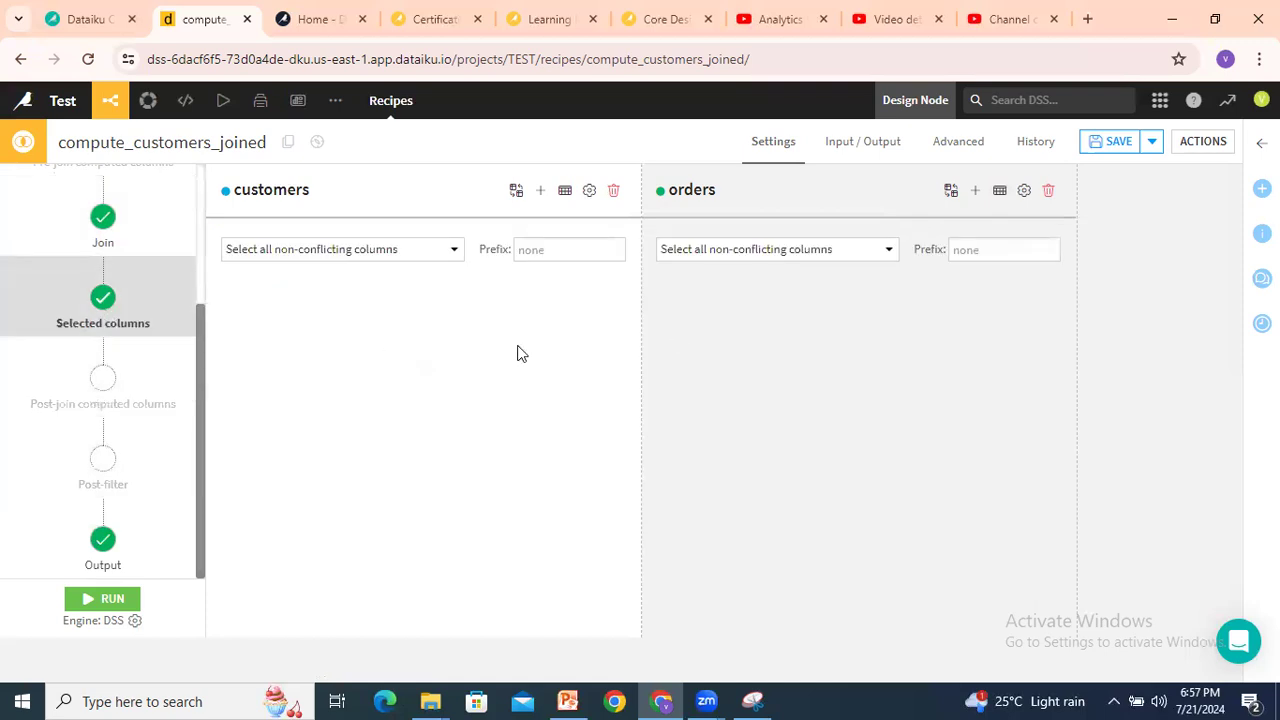
left_click(310, 251)
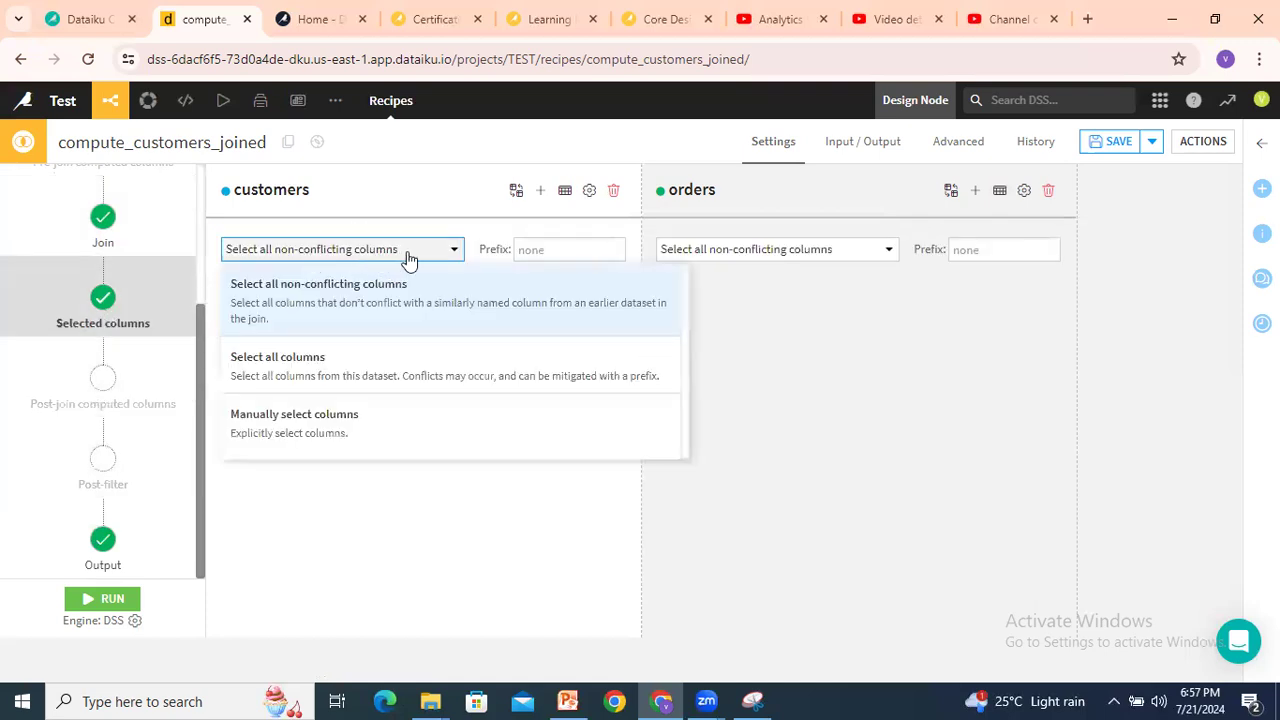
left_click(314, 372)
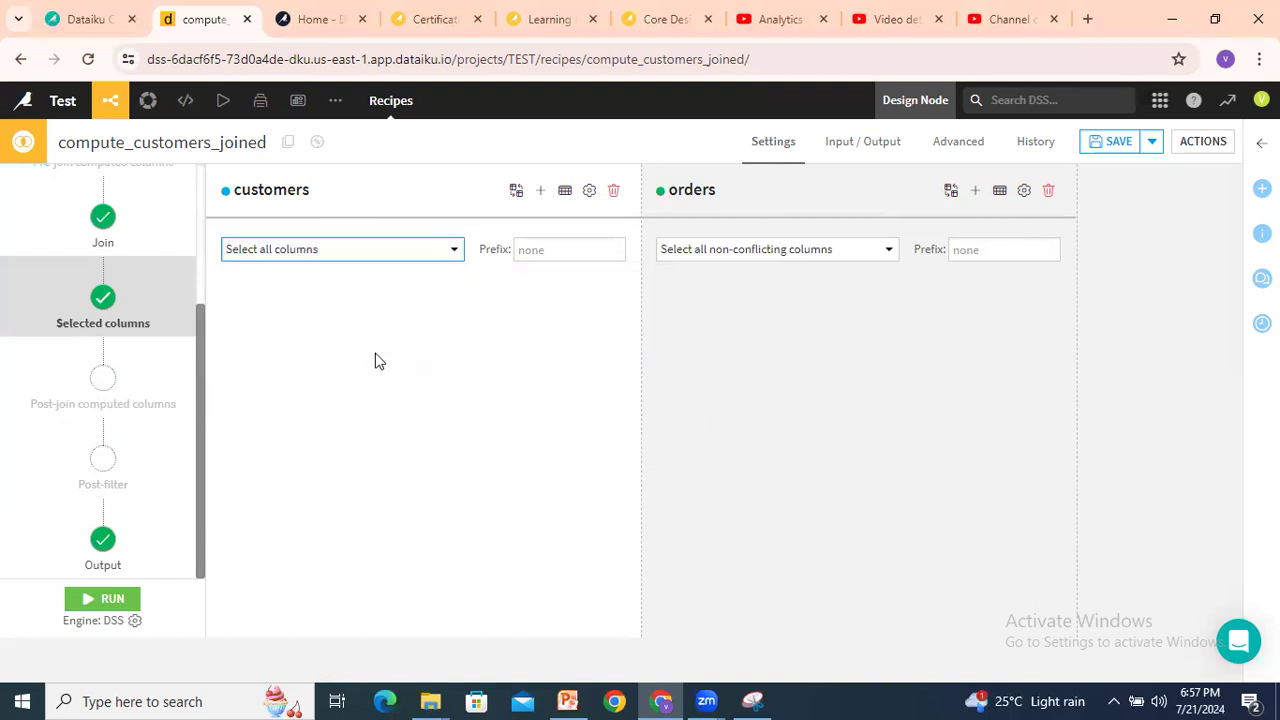
left_click(405, 251)
left_click(306, 430)
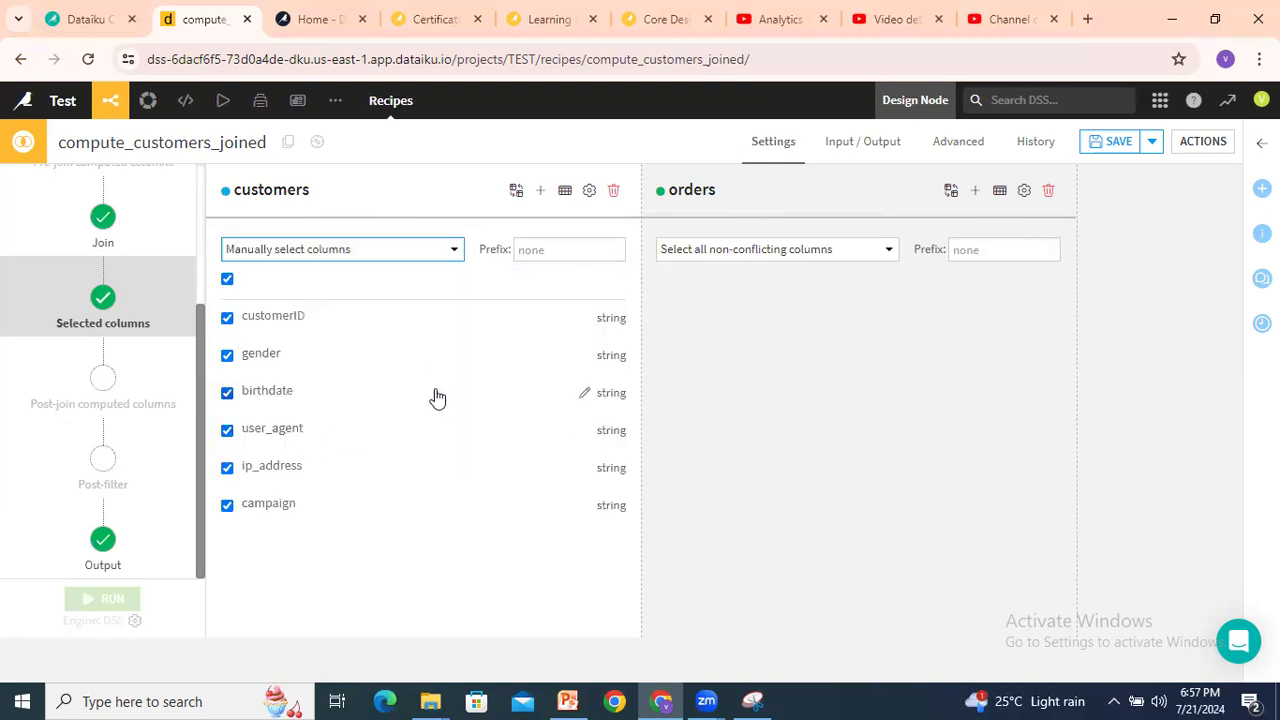
left_click(770, 252)
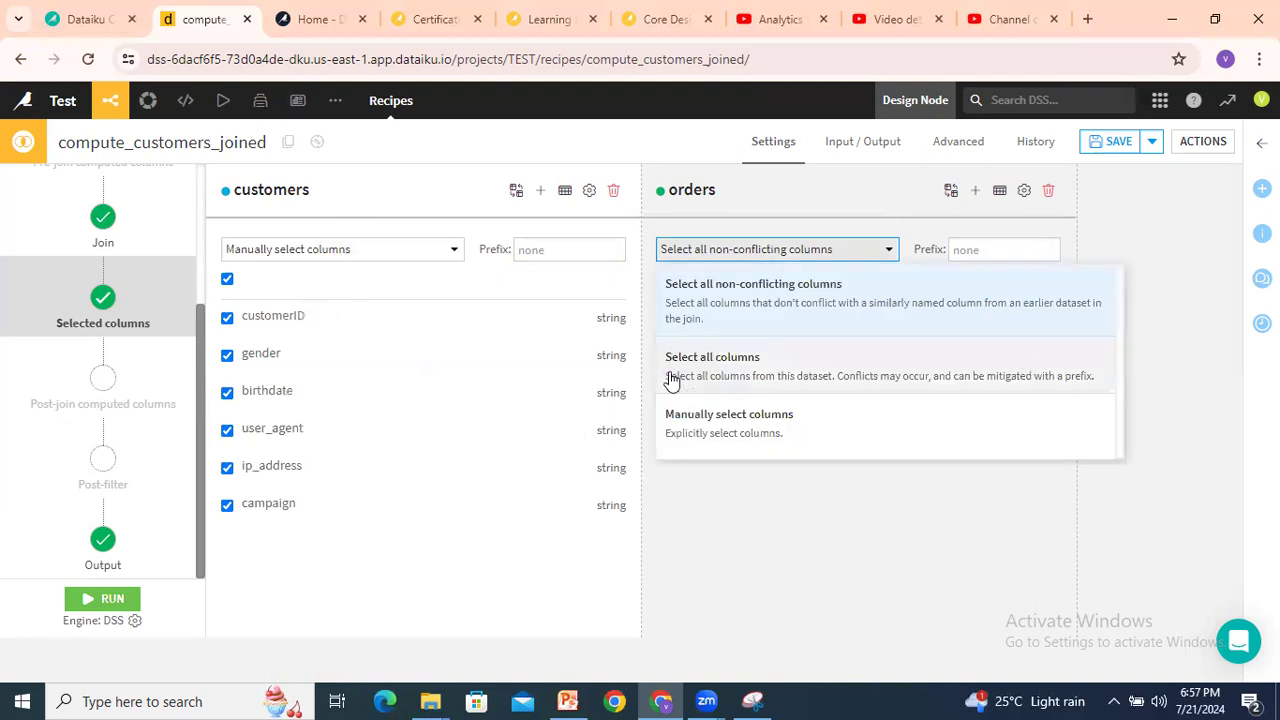
left_click(723, 434)
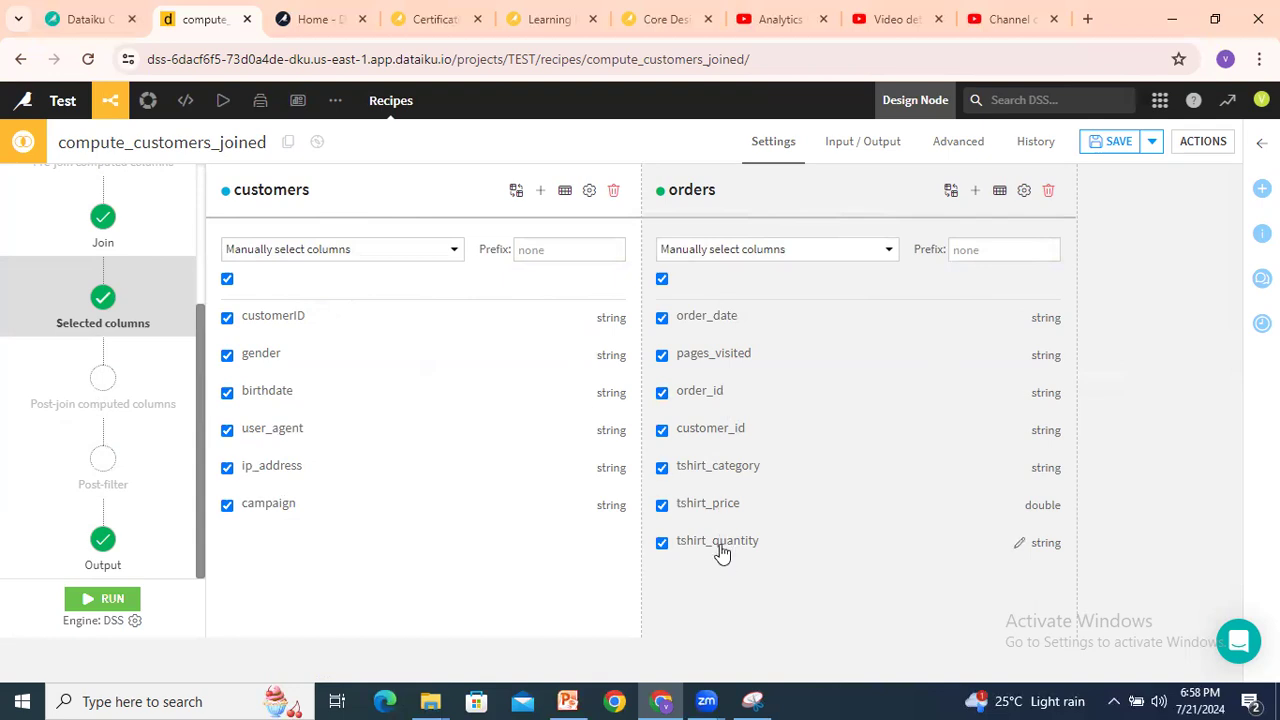
- Exclude pages_visited, order_id and customer_id from the selected orders columns
left_click(661, 357)
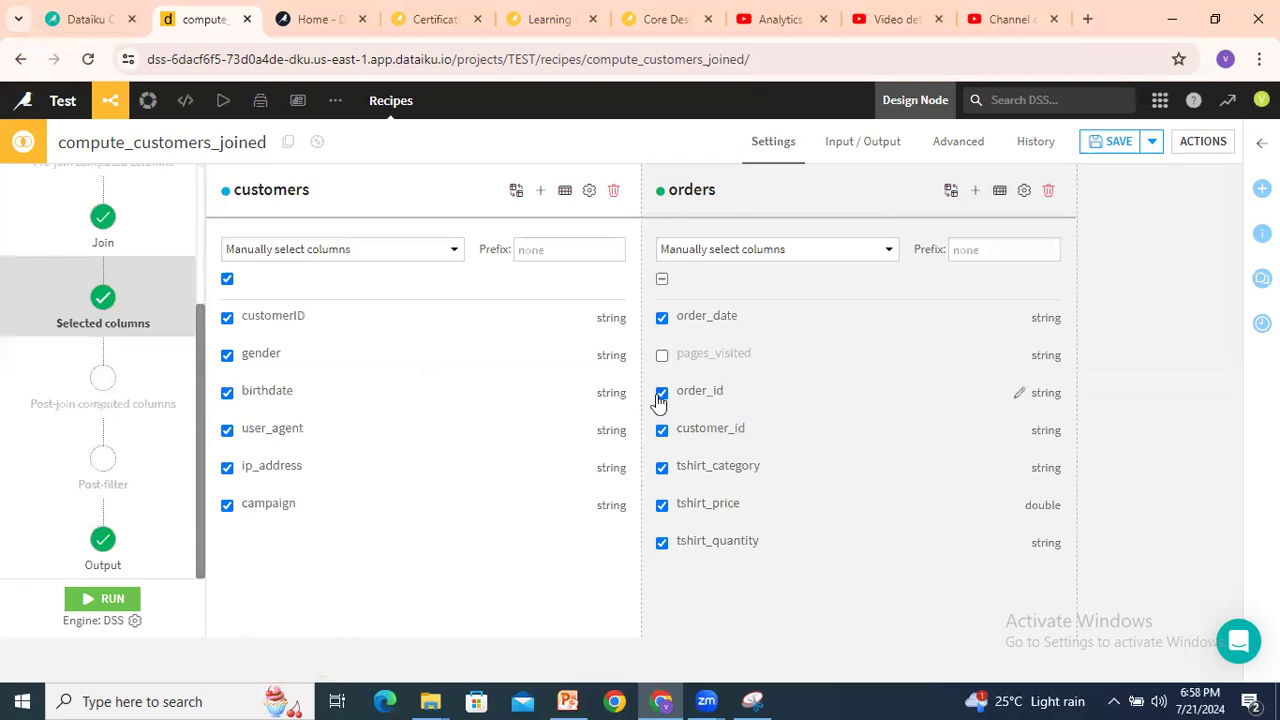
left_click(662, 395)
left_click(662, 434)
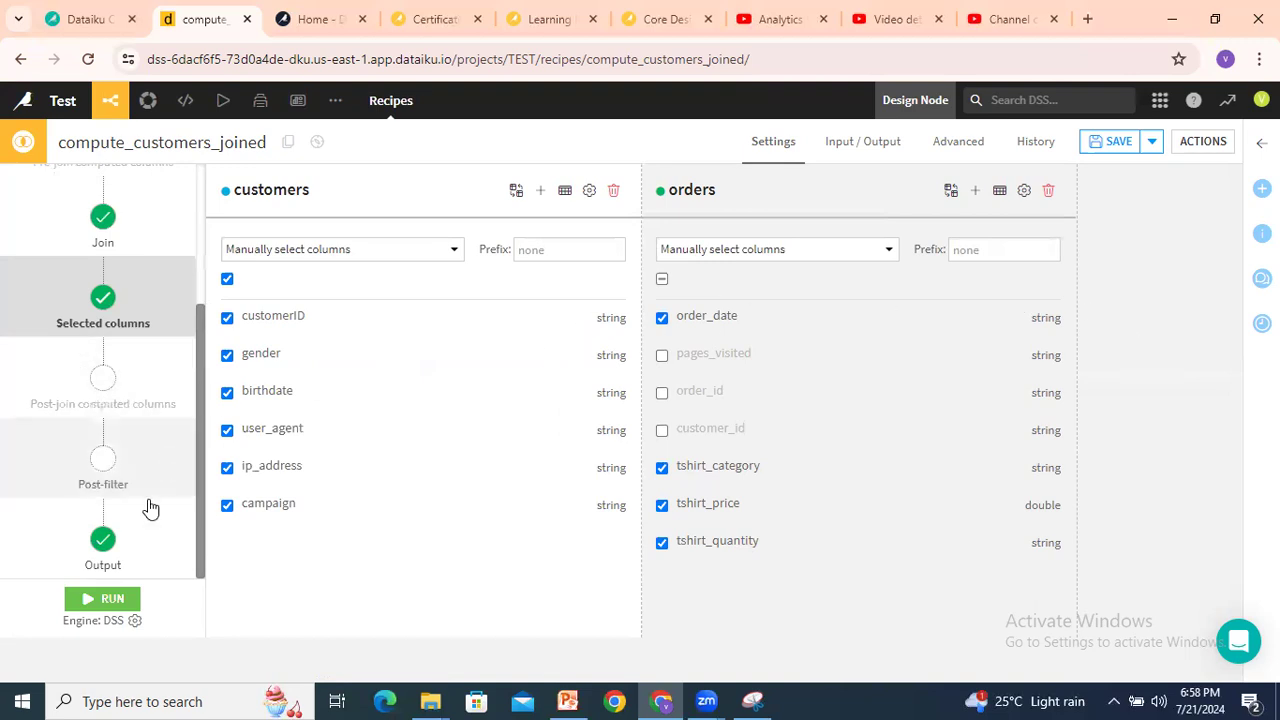
- Review the post-join computed columns, the post-filter and the output column names of the recipe
left_click(105, 382)
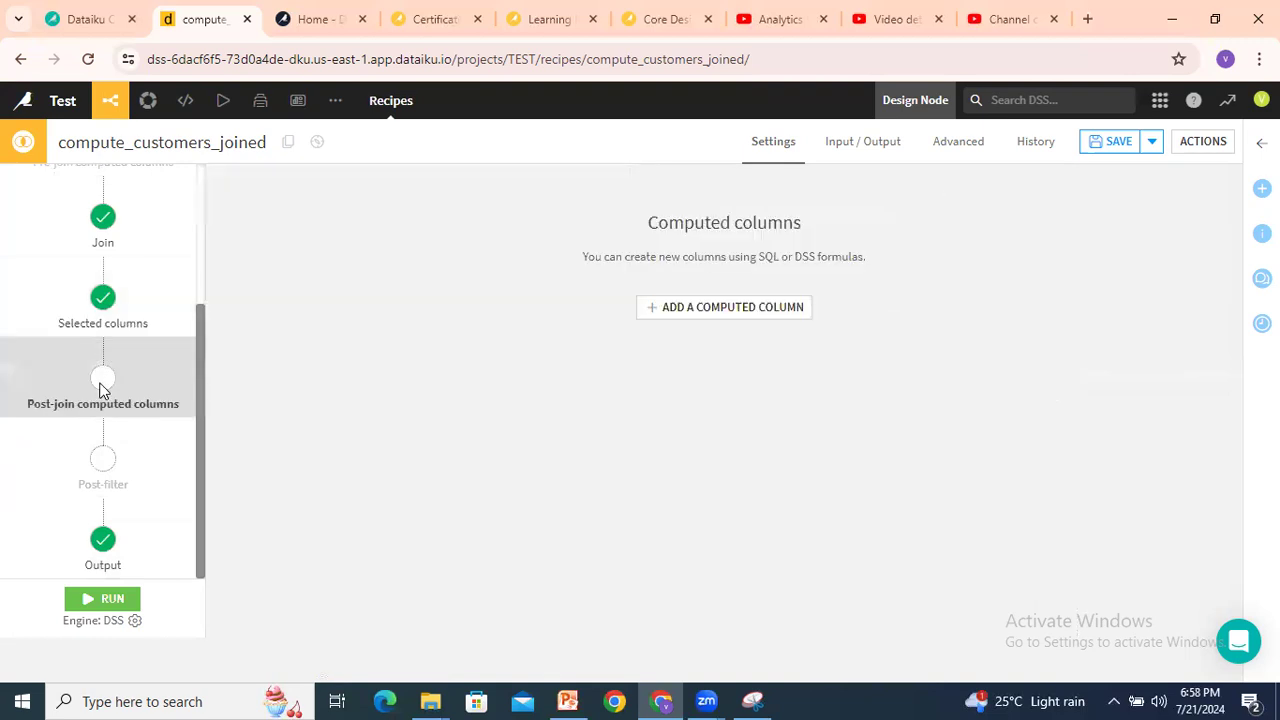
left_click(107, 467)
left_click(105, 550)
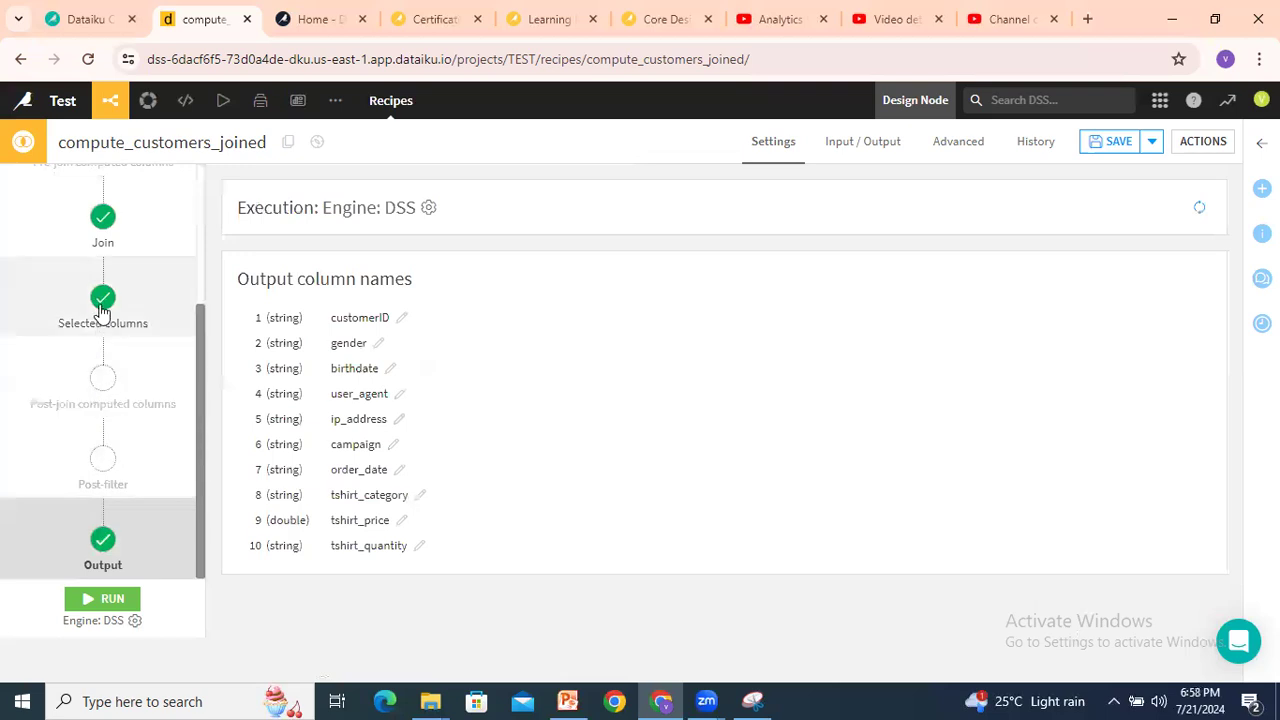
- Set the prefix of the selected orders columns to ORD
left_click(138, 304)
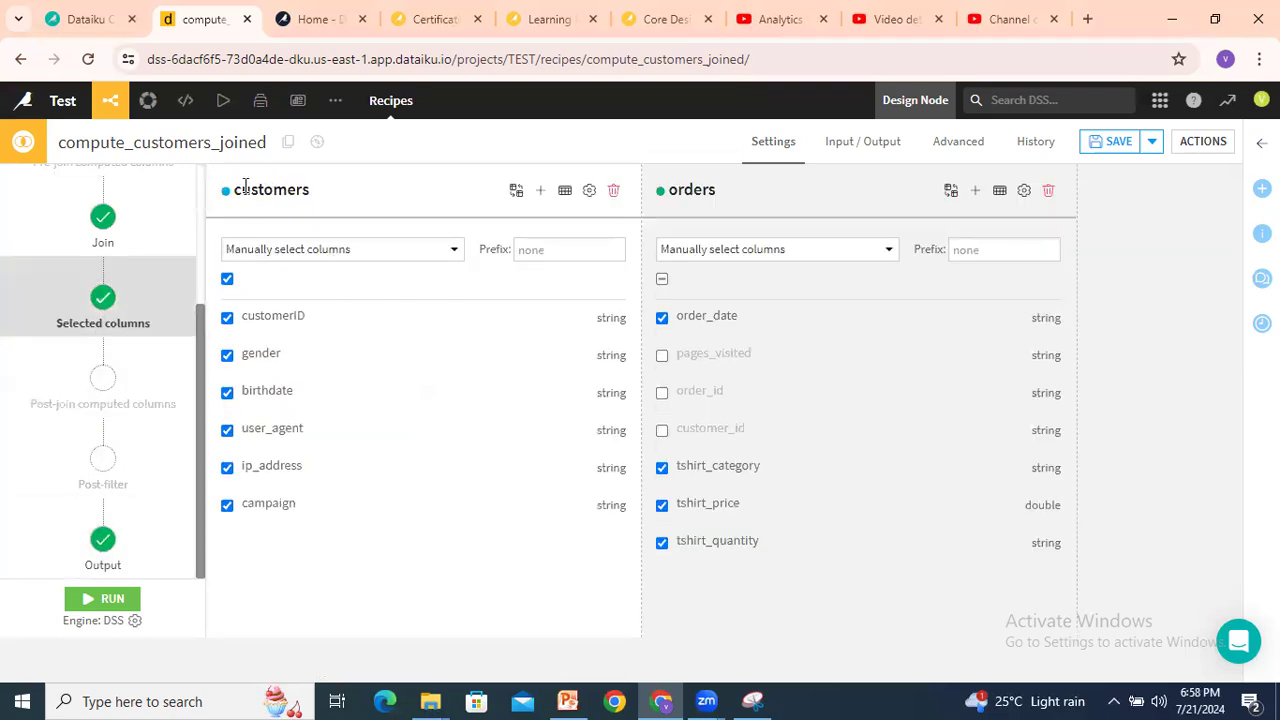
left_click_drag(245, 186, 298, 188)
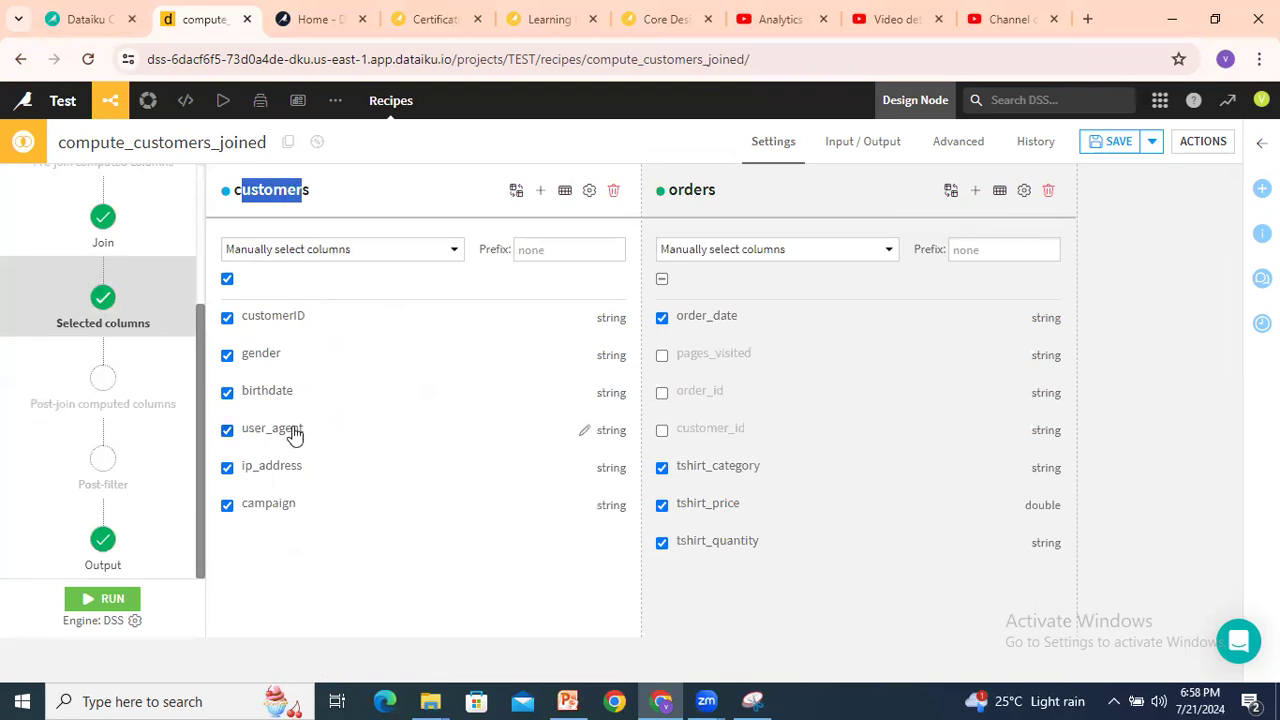
left_click_drag(684, 190, 716, 192)
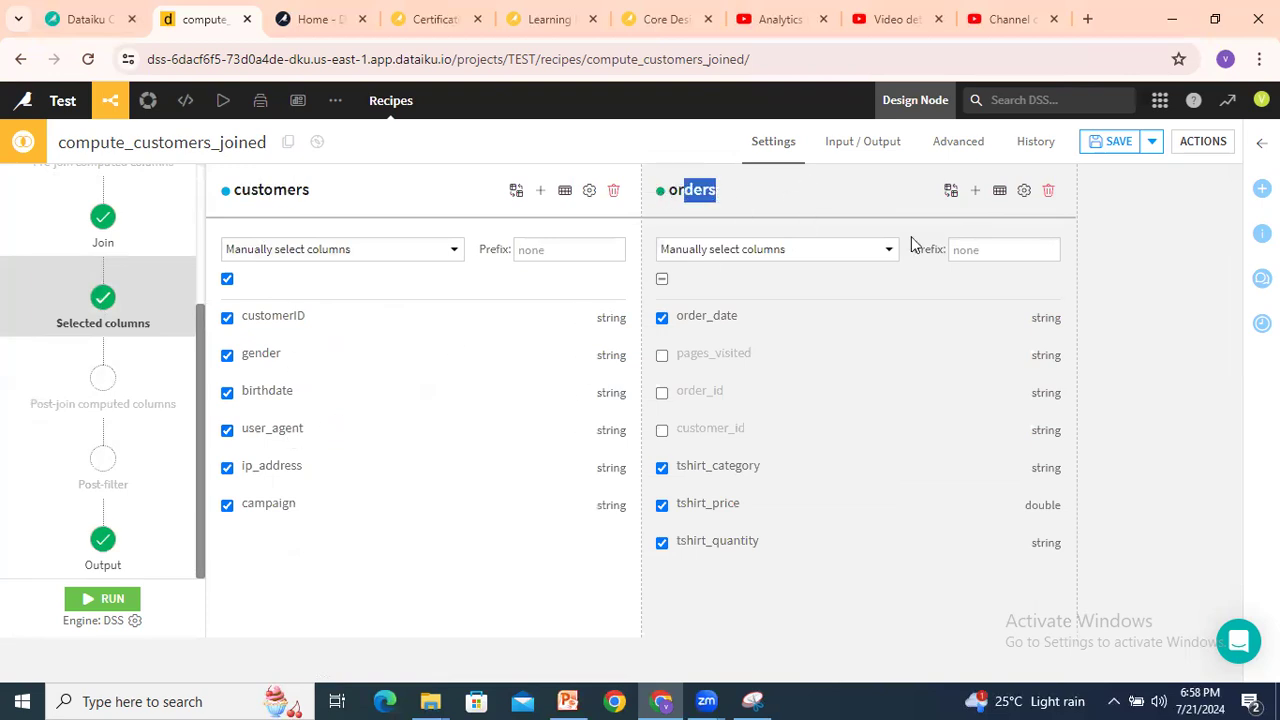
left_click(964, 249)
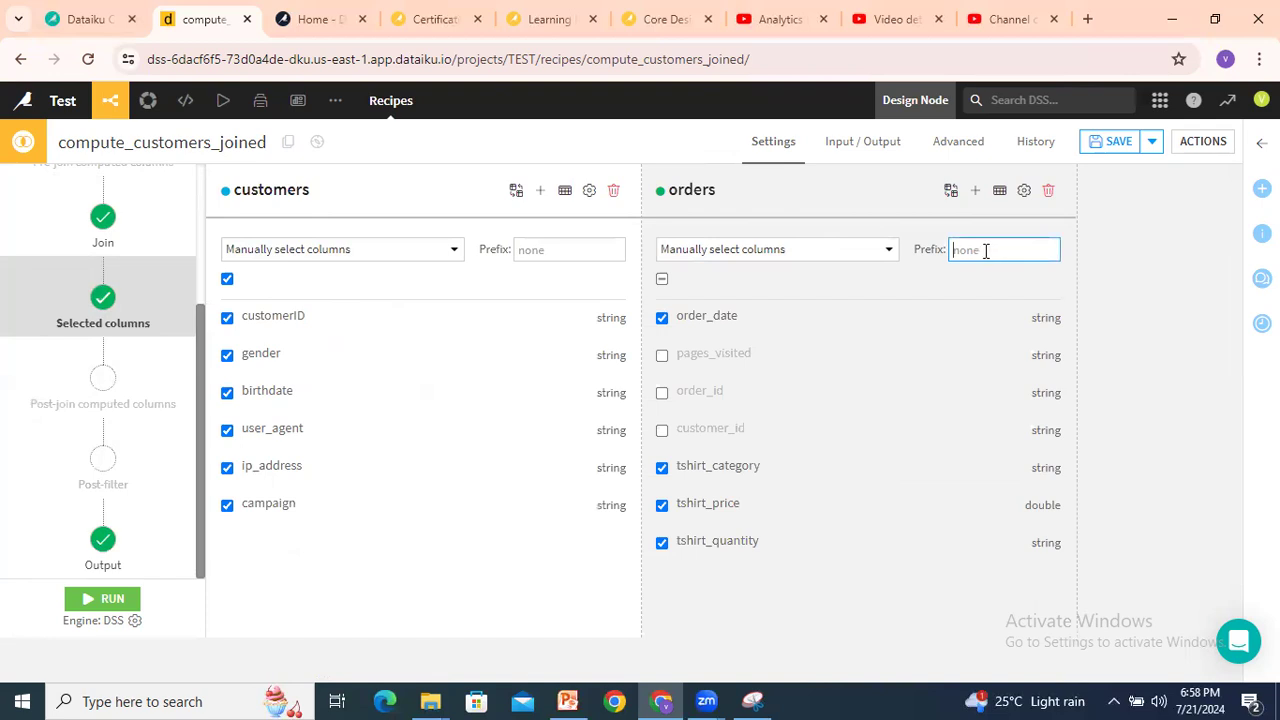
left_click(564, 250)
left_click(967, 254)
type("ORD")
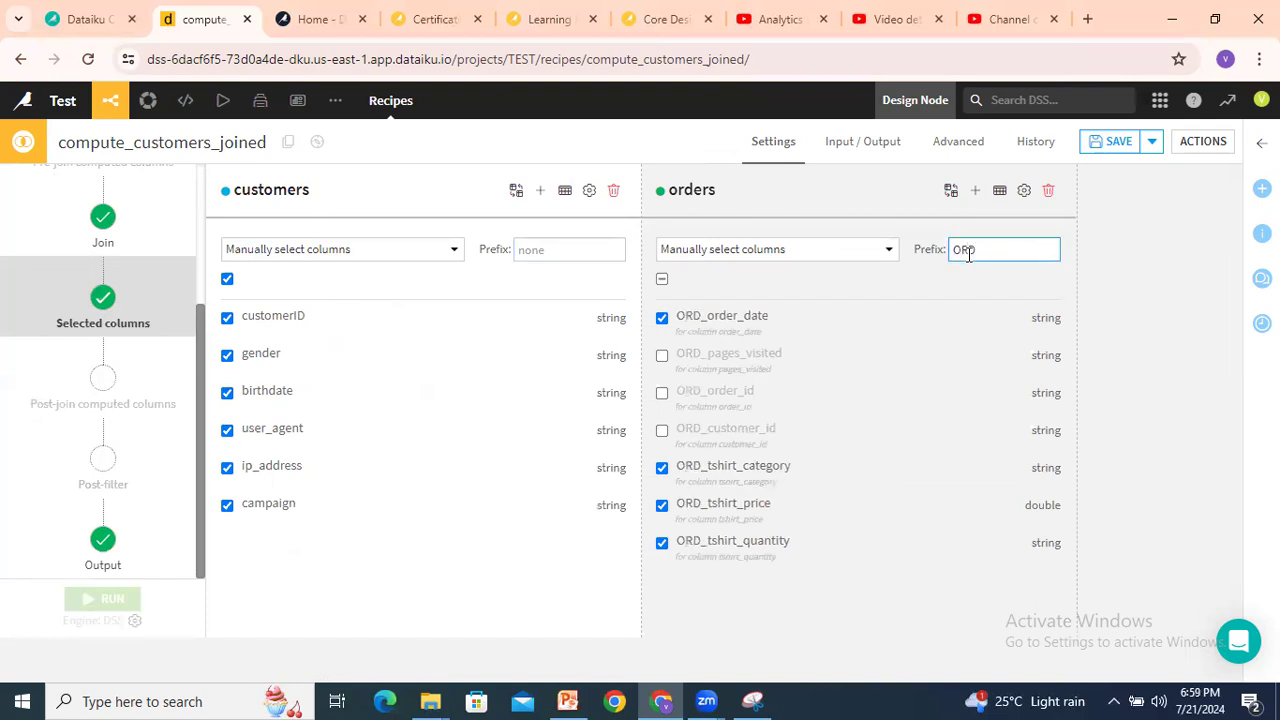
left_click(1154, 328)
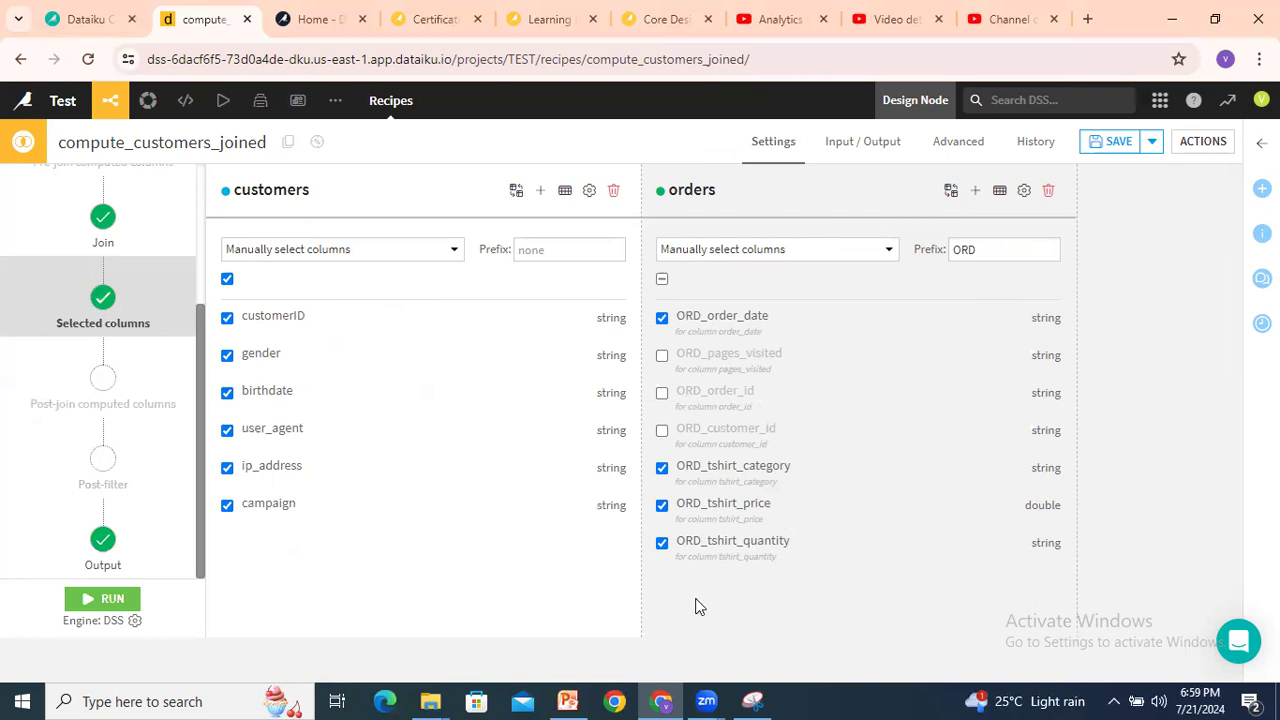
- Remove the prefix from the orders columns
left_click(1007, 251)
key("BackSpace")
key("BackSpace")
key("BackSpace")
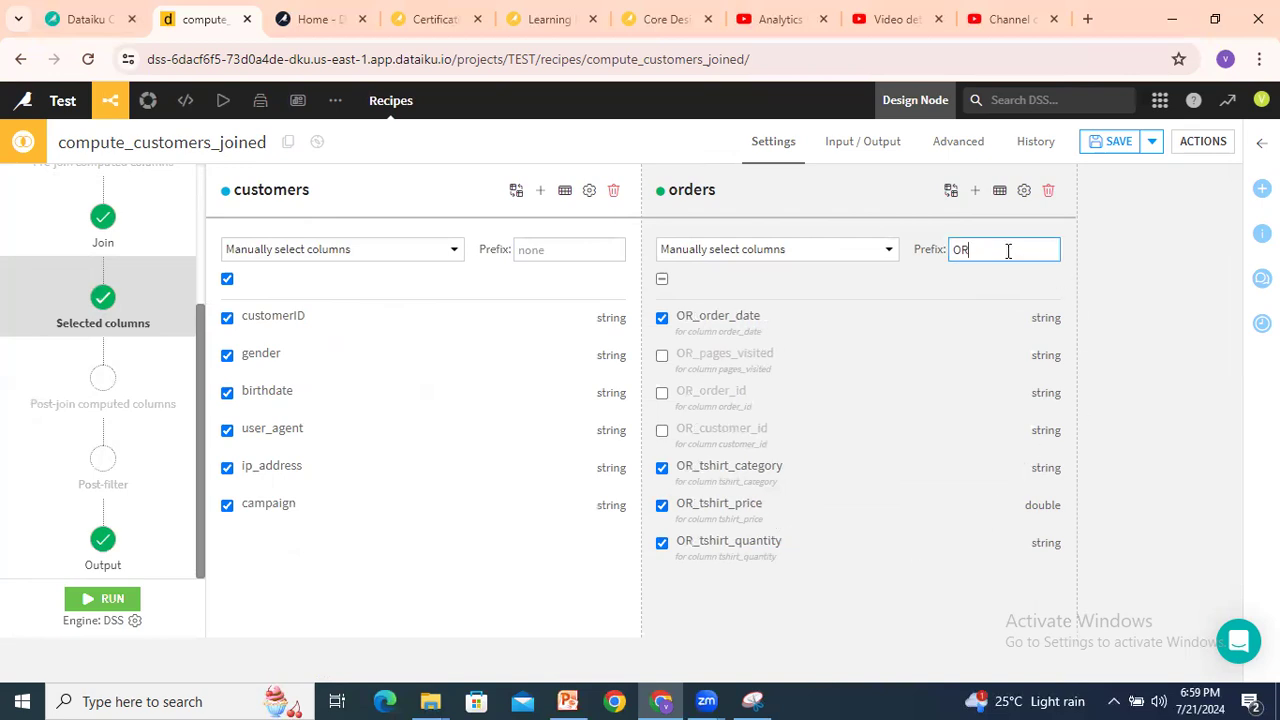
left_click(1117, 317)
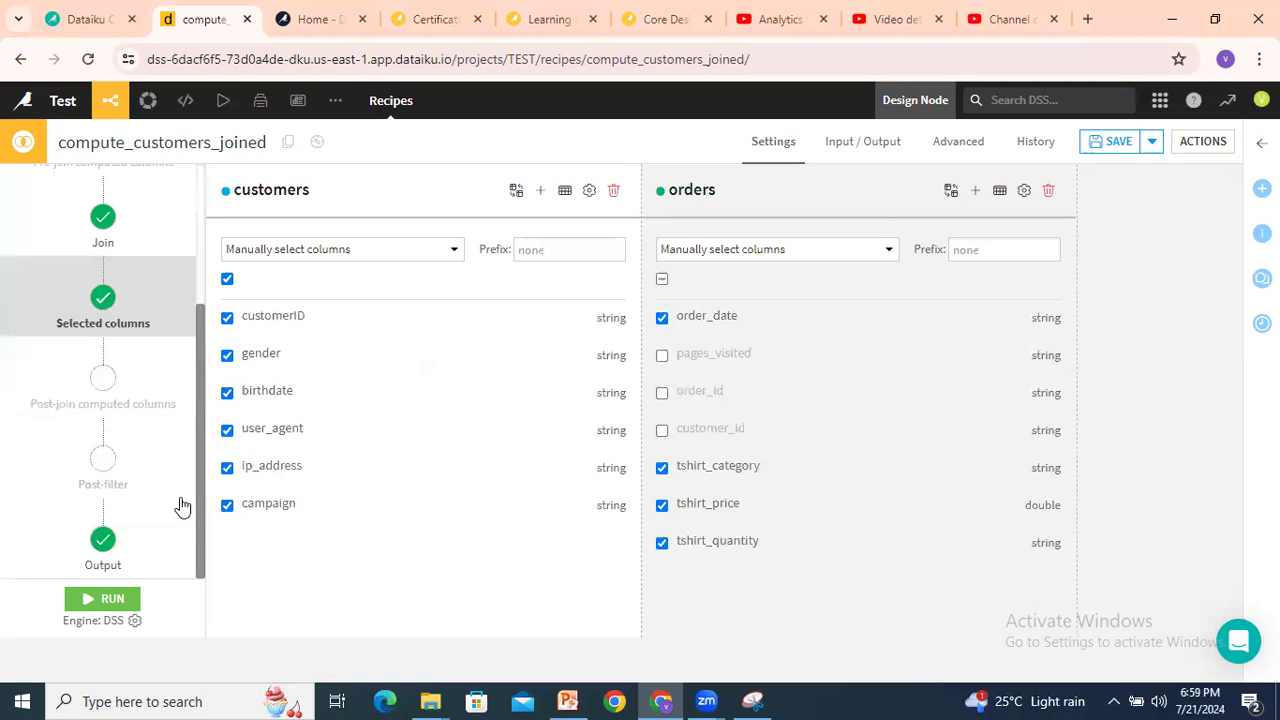
- Run the join recipe to build customers_joined and check the job status
left_click(107, 600)
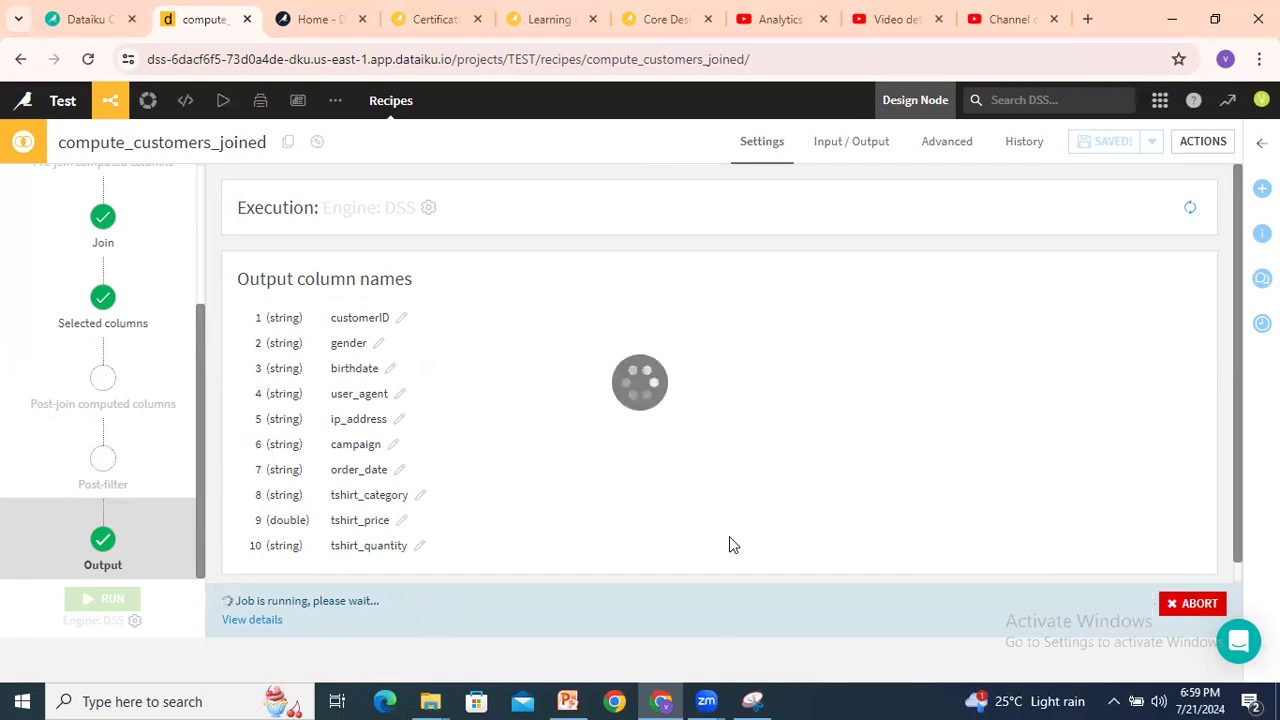
left_click_drag(258, 595, 341, 595)
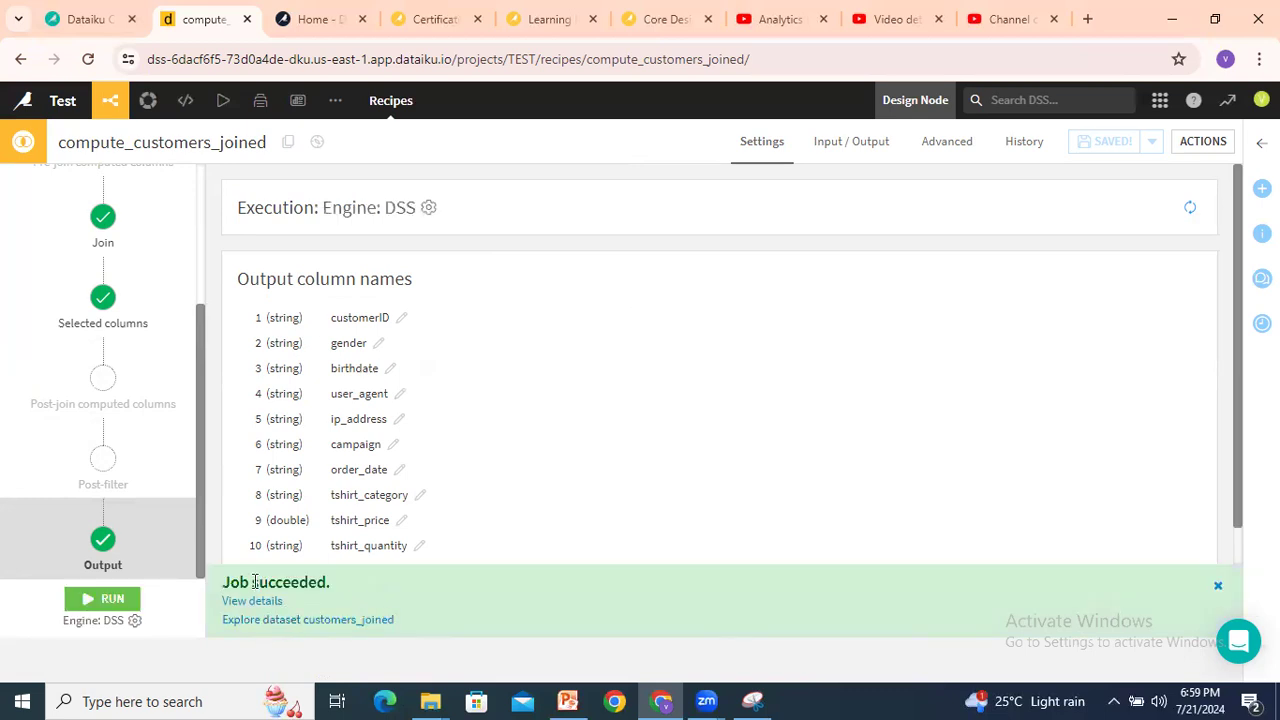
left_click_drag(232, 582, 330, 582)
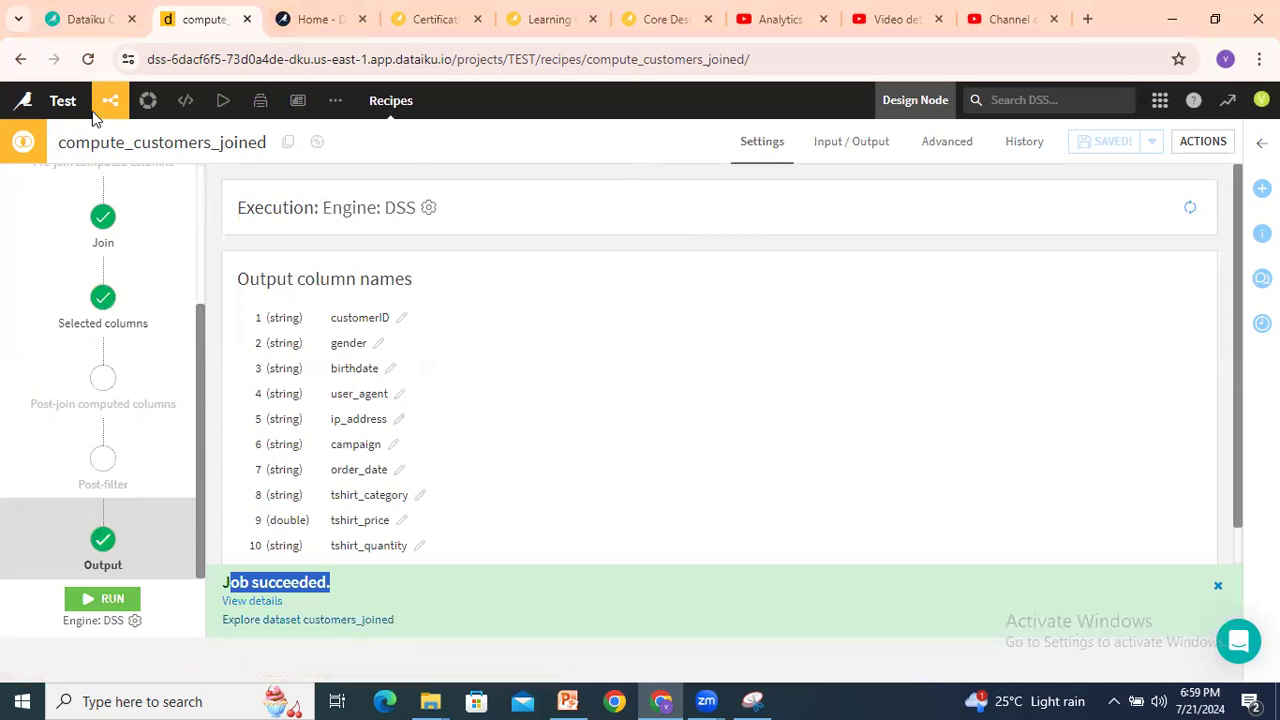
- Return to the project Flow and examine how customers and orders feed the join recipe
mouse_move(108, 100)
left_click(122, 136)
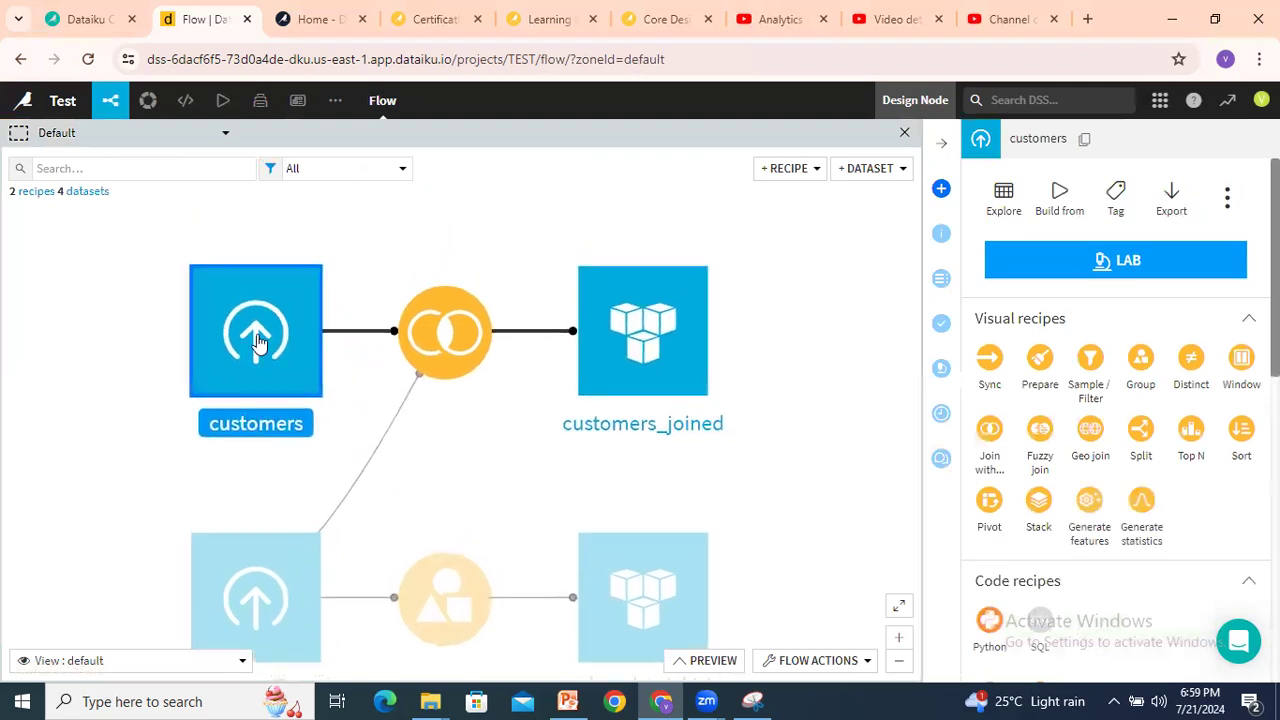
scroll(380, 414, "down", 2)
left_click(292, 525)
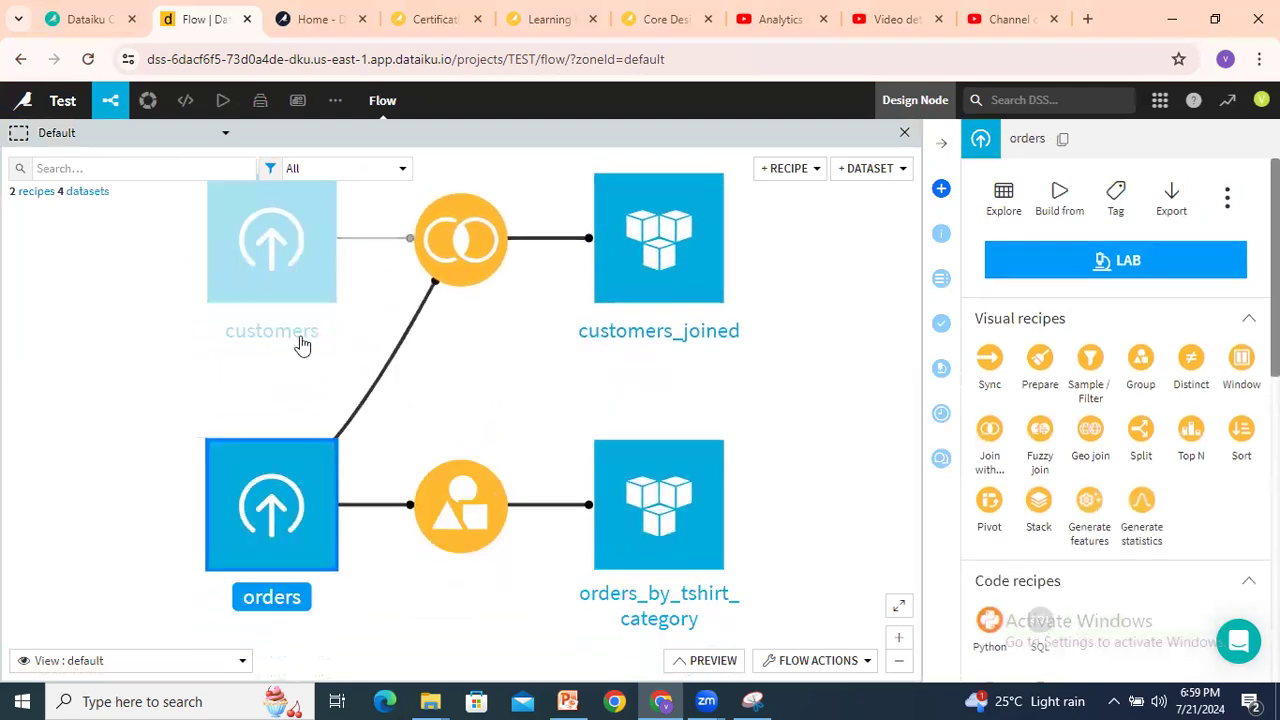
left_click(472, 250)
- Open the customers_joined dataset from the Flow and examine its joined rows and columns
left_click(672, 250)
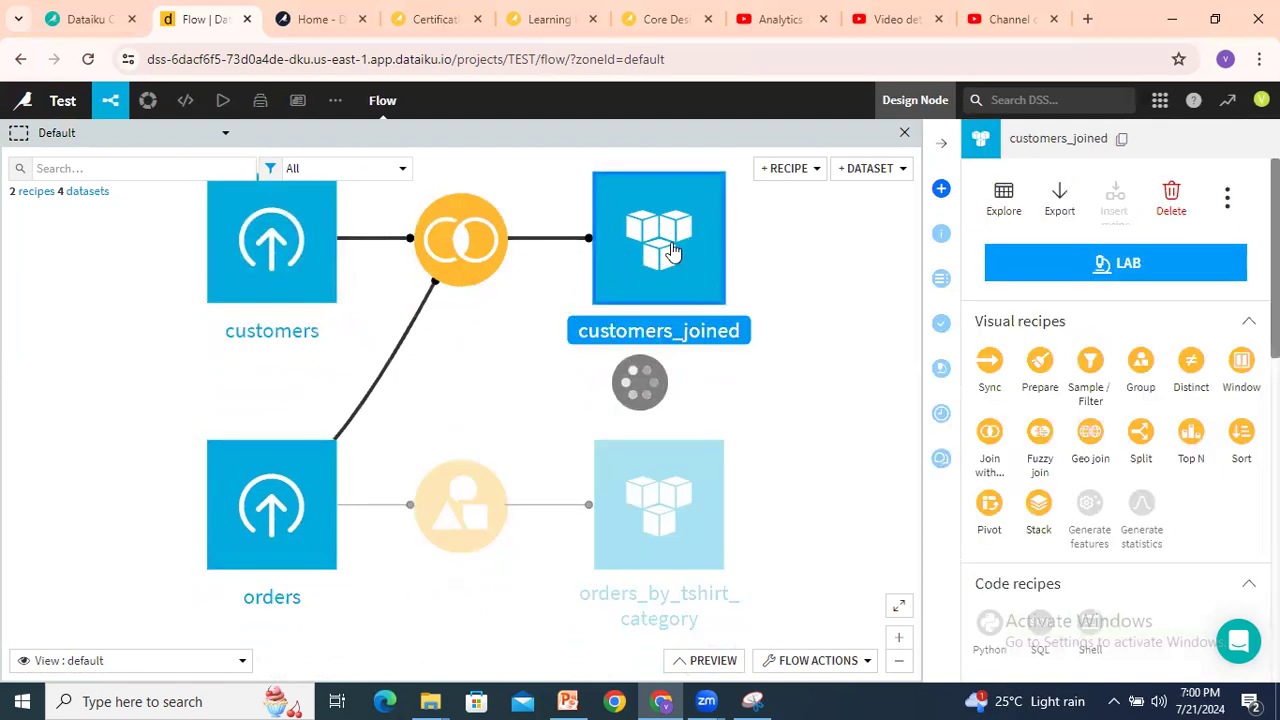
left_click_drag(672, 250, 614, 350)
double_click(615, 350)
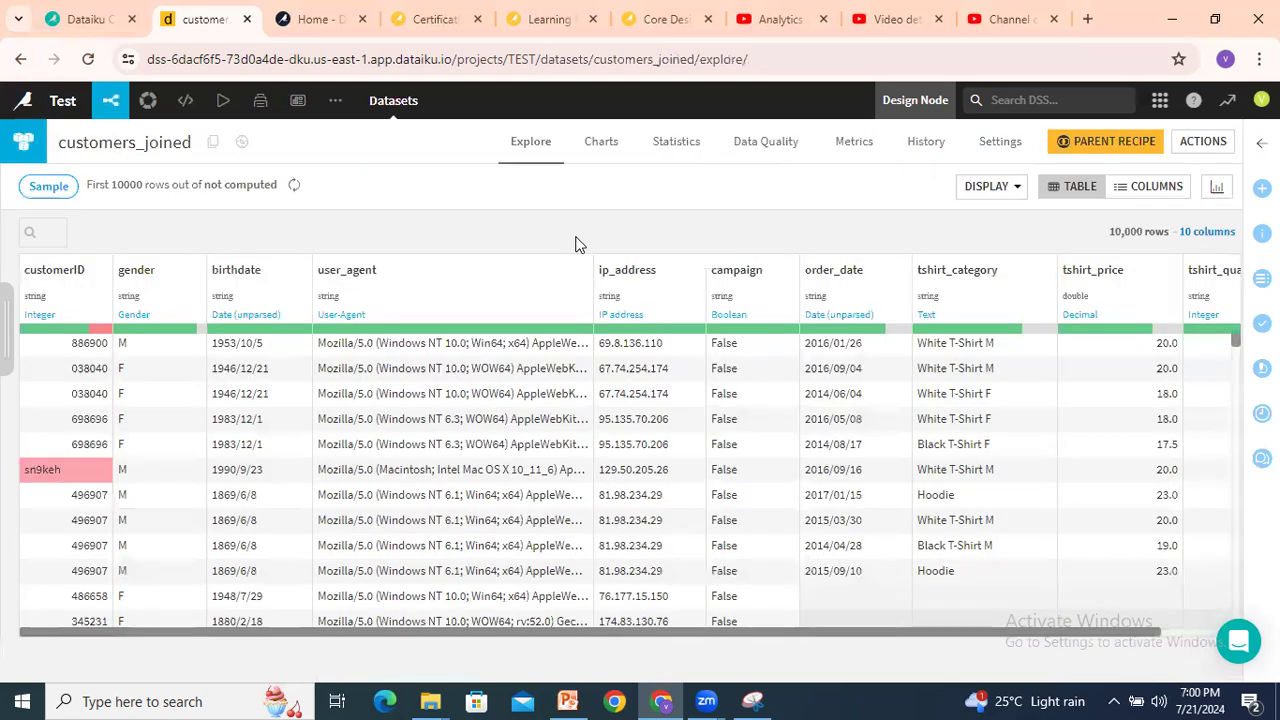
triple_click(122, 636)
left_click(135, 642)
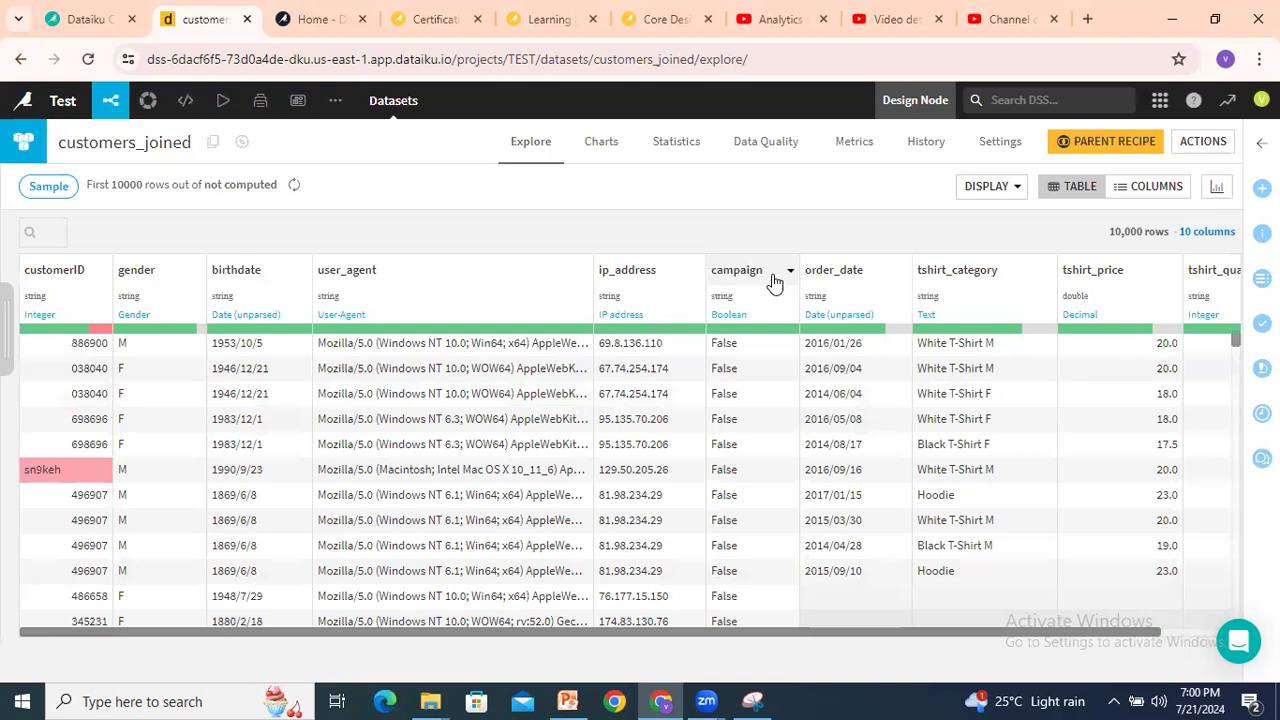
- View the remaining customers_joined columns through tshirt_quantity and compute the dataset's total row count
left_click(812, 521)
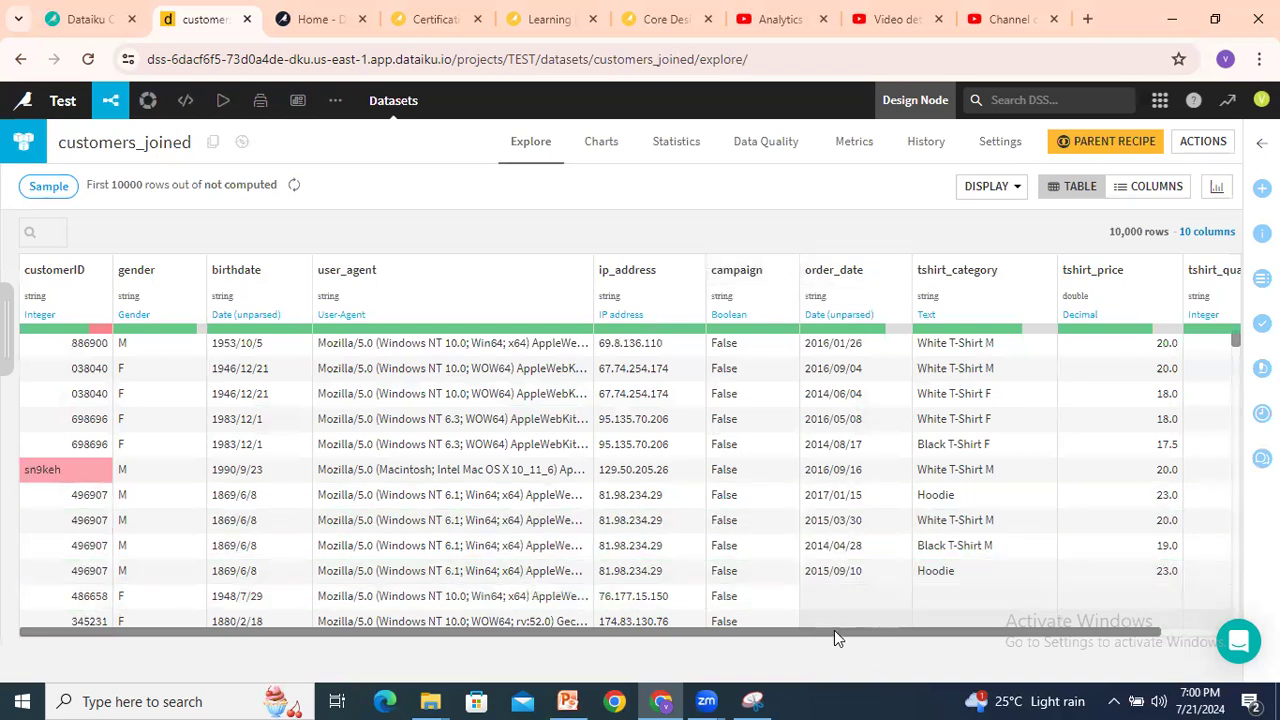
left_click_drag(834, 630, 1089, 632)
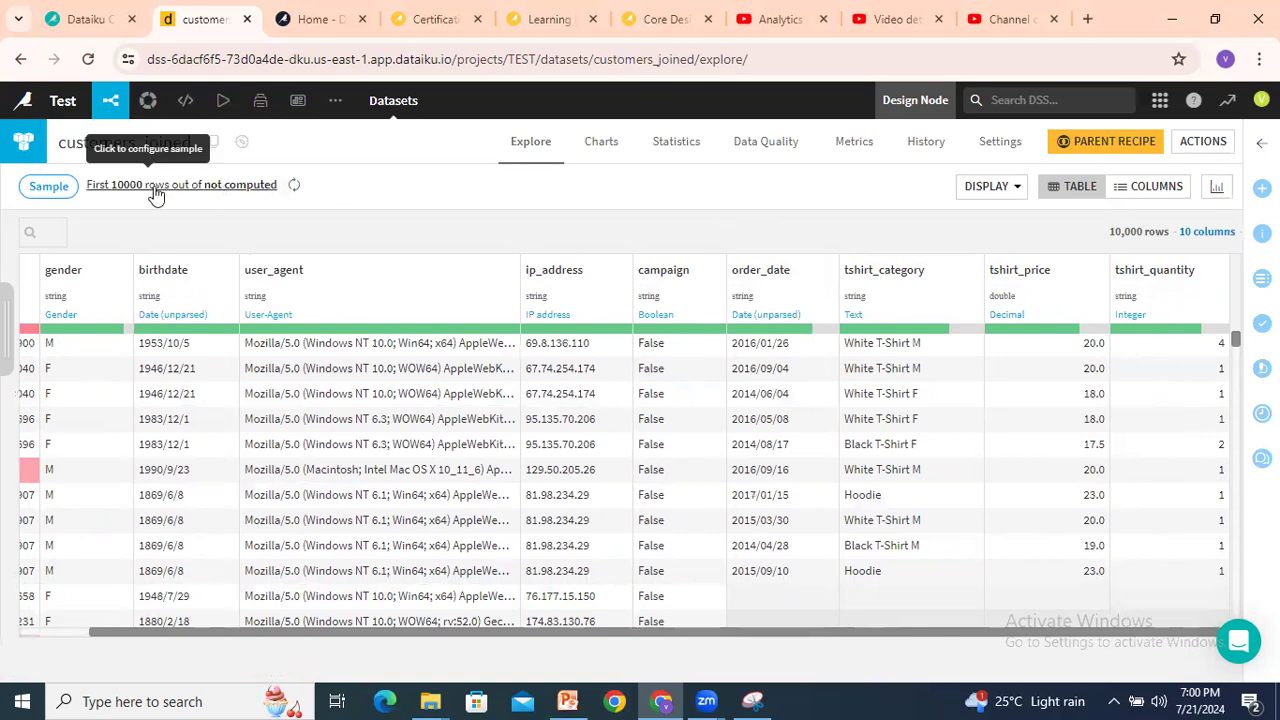
left_click(295, 188)
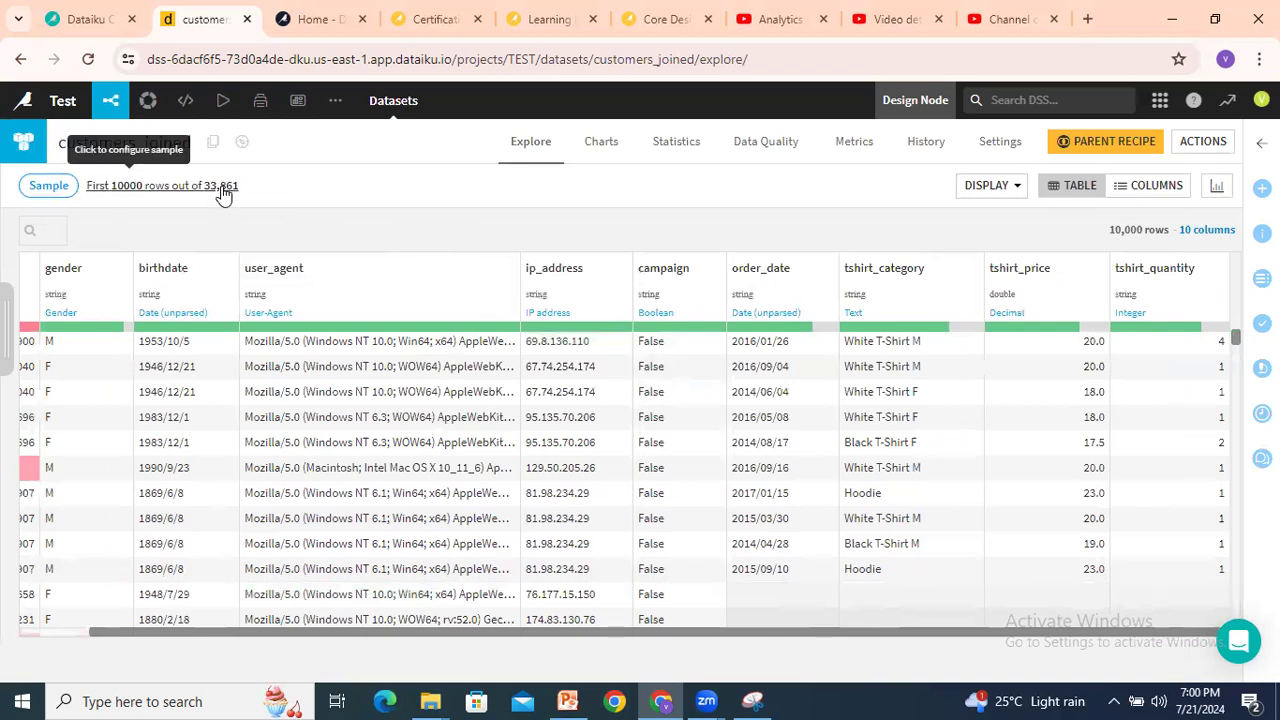
- Examine the customers_joined sample settings, including the sampling methods and the filtering, ordering and memory options, and close them
left_click(55, 186)
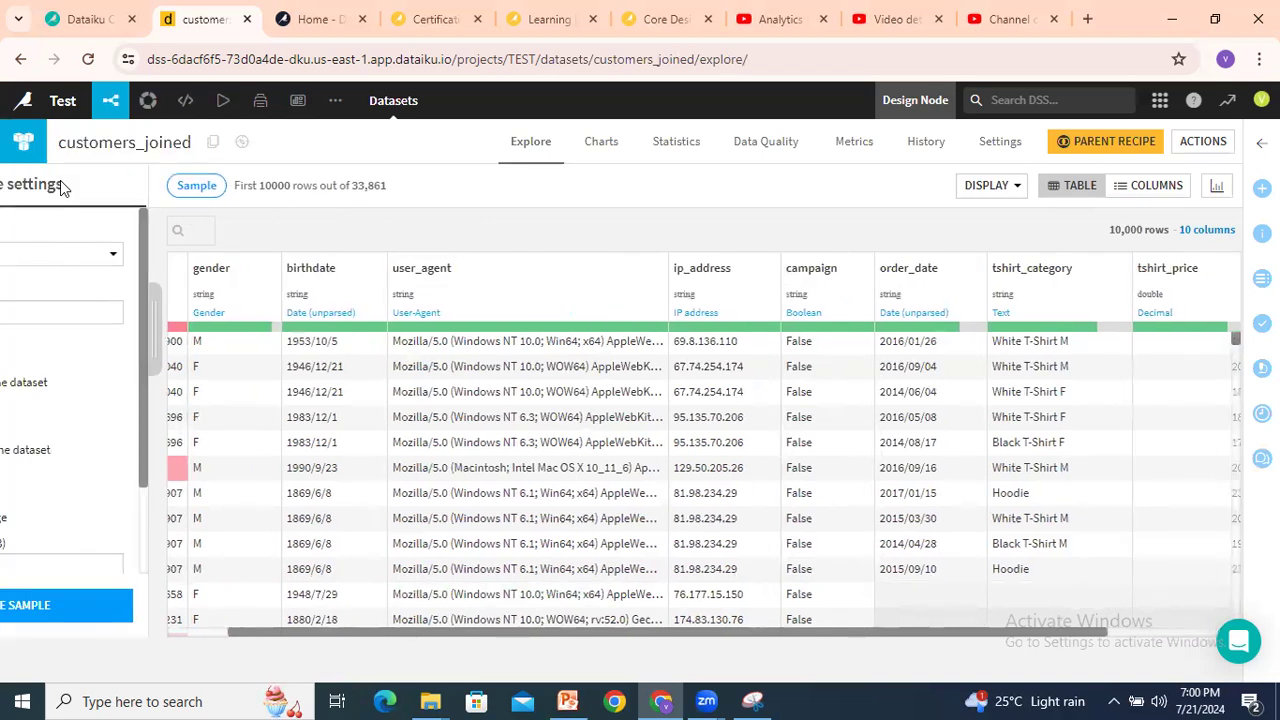
left_click(86, 258)
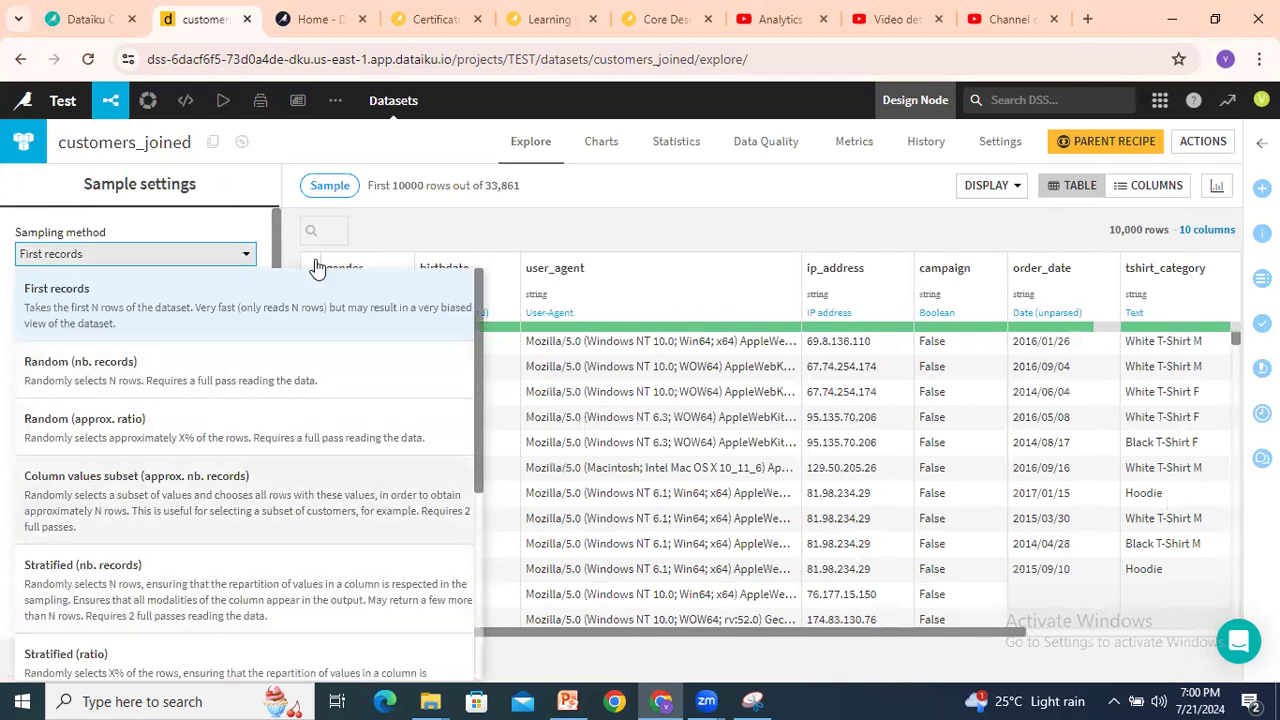
left_click(514, 214)
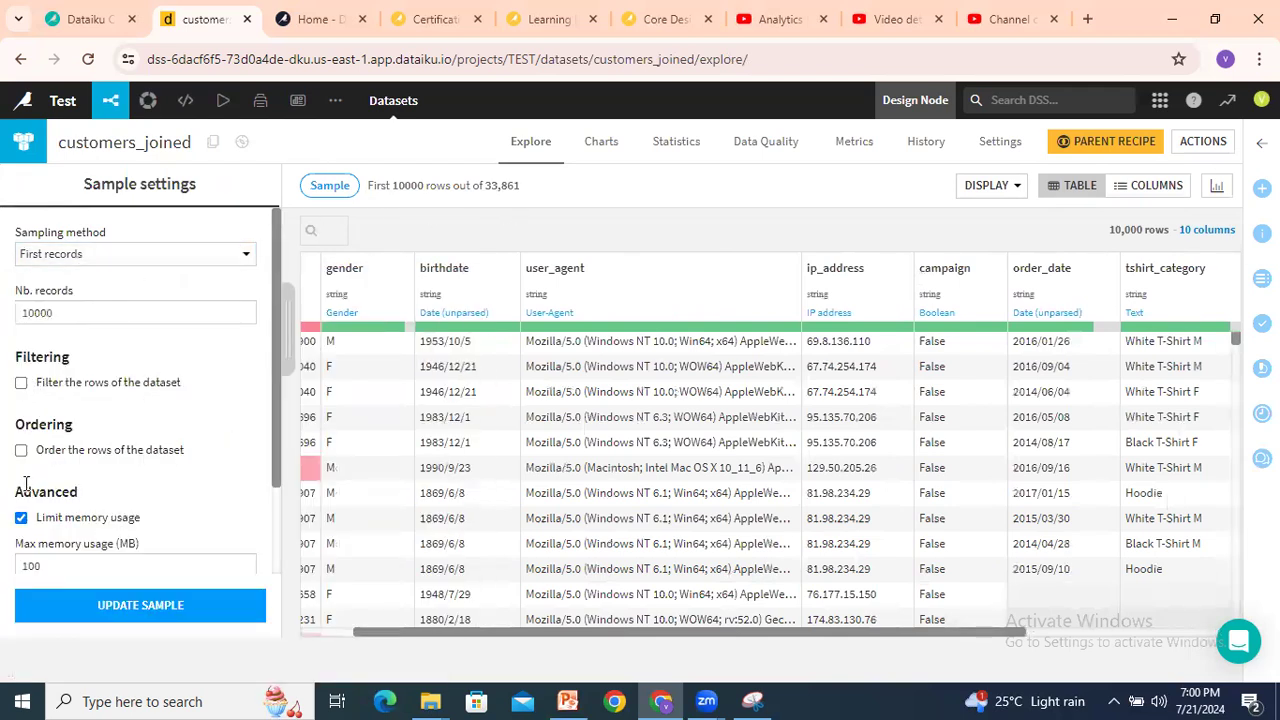
scroll(143, 430, "down", 1)
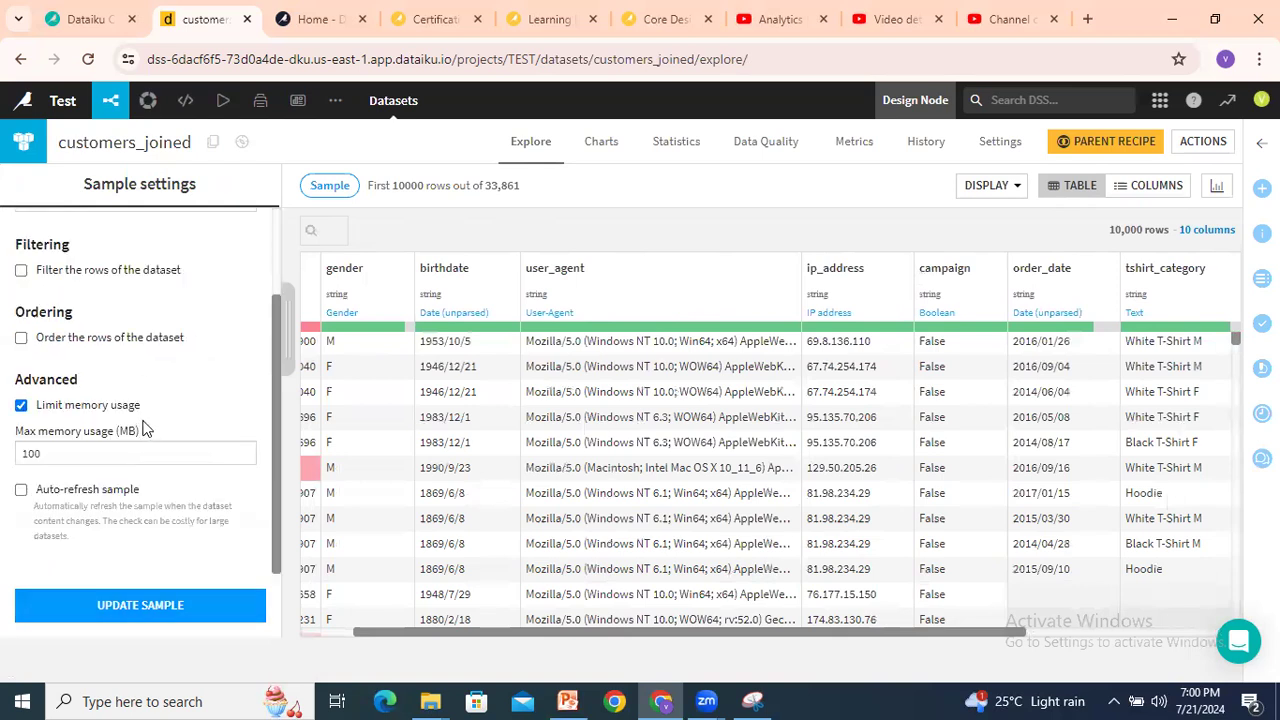
scroll(143, 428, "up", 1)
left_click(329, 185)
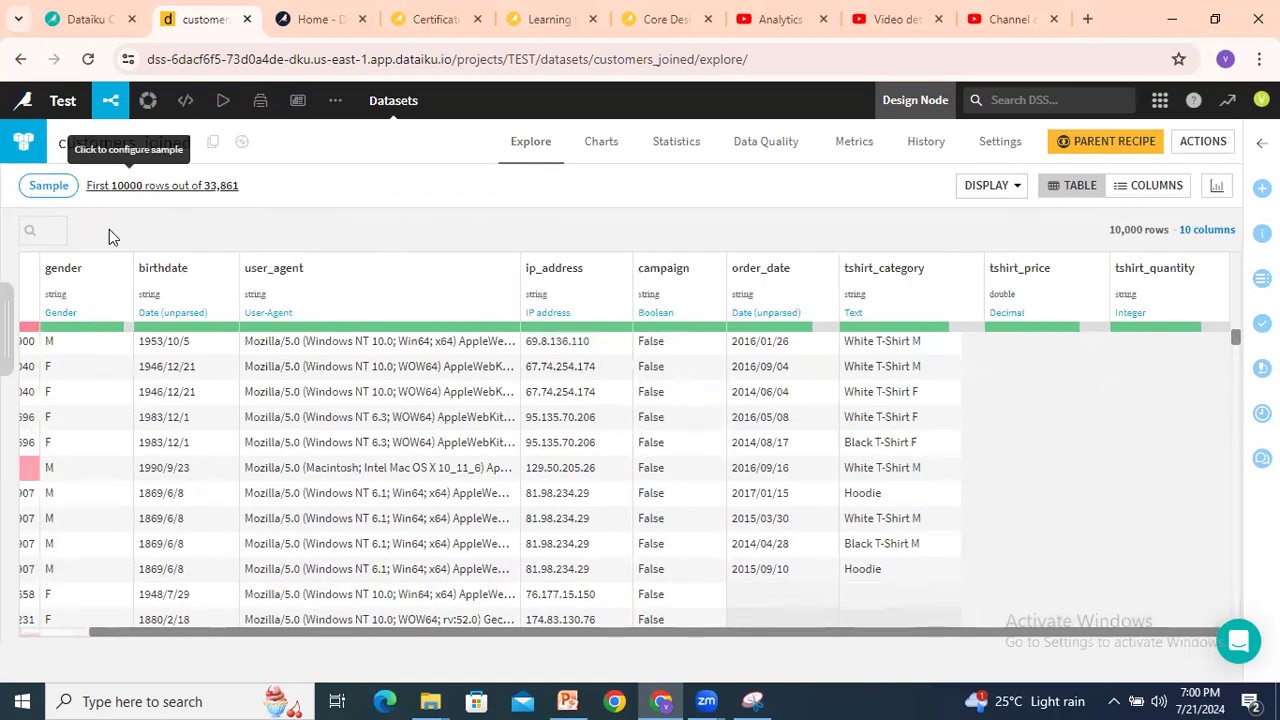
- Reopen the sample settings and read the descriptions of the available sampling methods
left_click(48, 185)
left_click(55, 252)
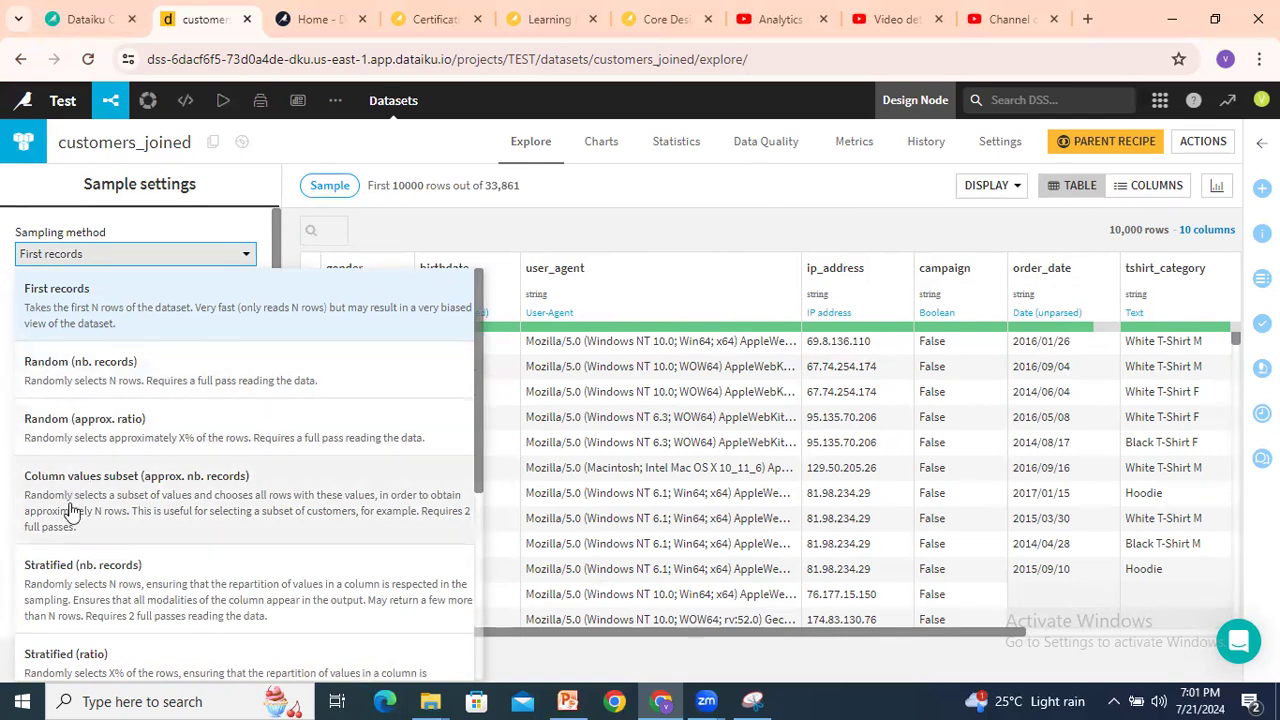
left_click(274, 240)
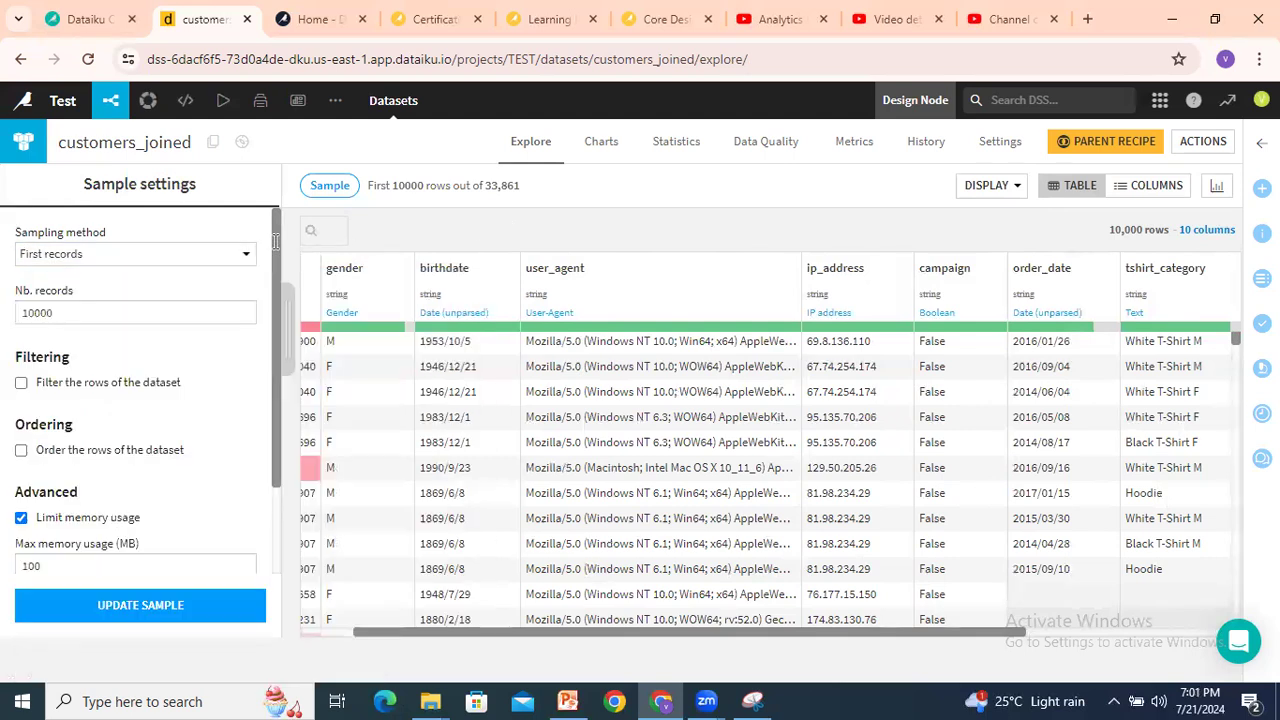
- Try Last records as the sampling method, restore First records, and close the sample settings without updating the sample
left_click(71, 258)
scroll(63, 415, "down", 5)
left_click(60, 645)
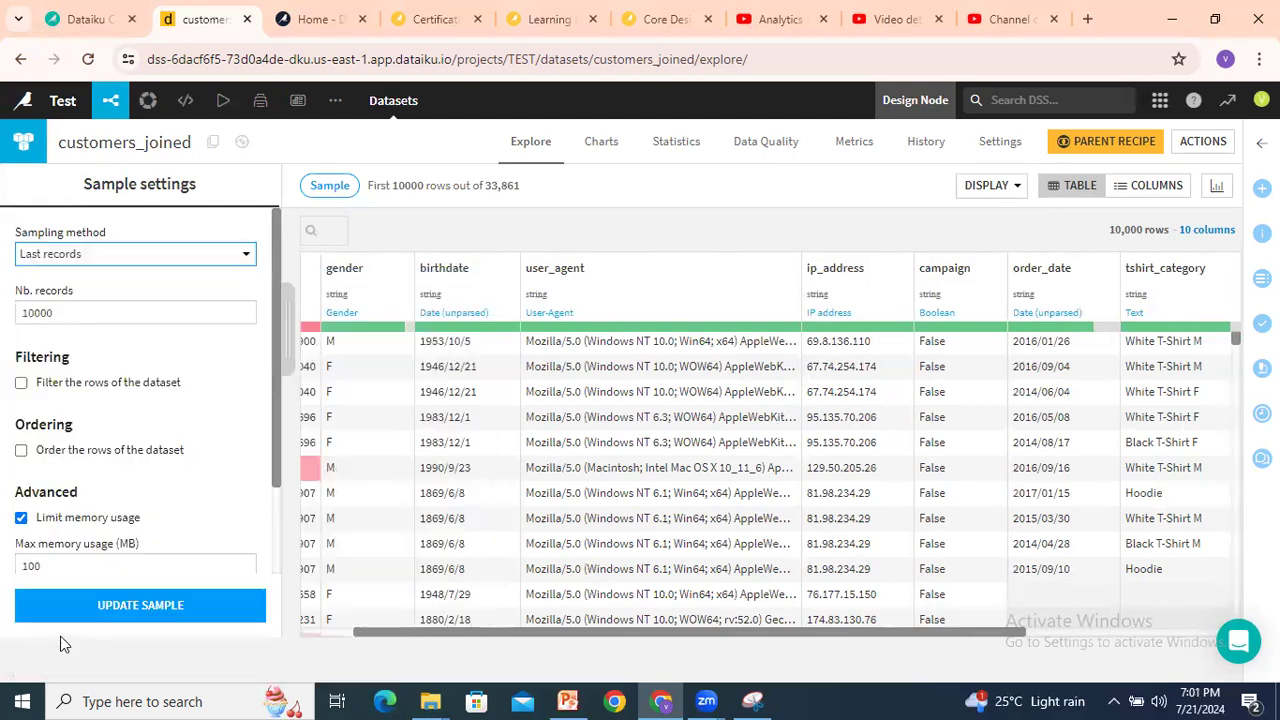
left_click_drag(66, 312, 5, 325)
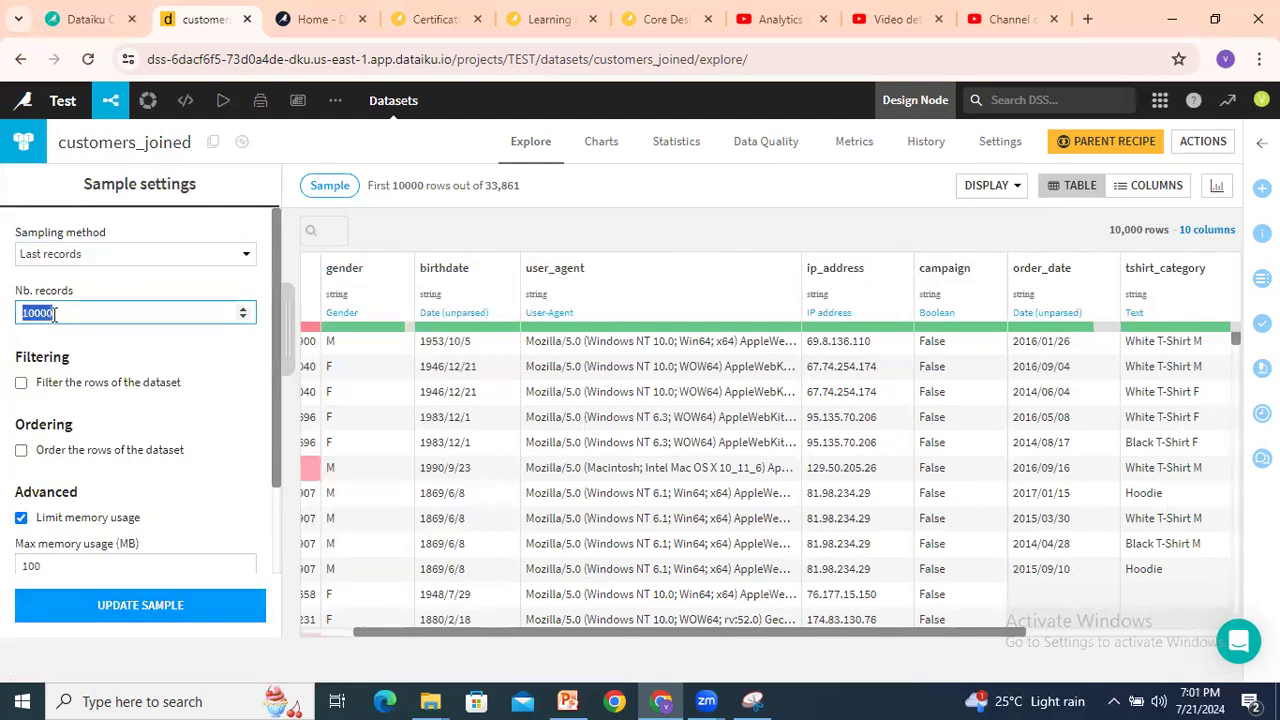
left_click(92, 255)
left_click(79, 290)
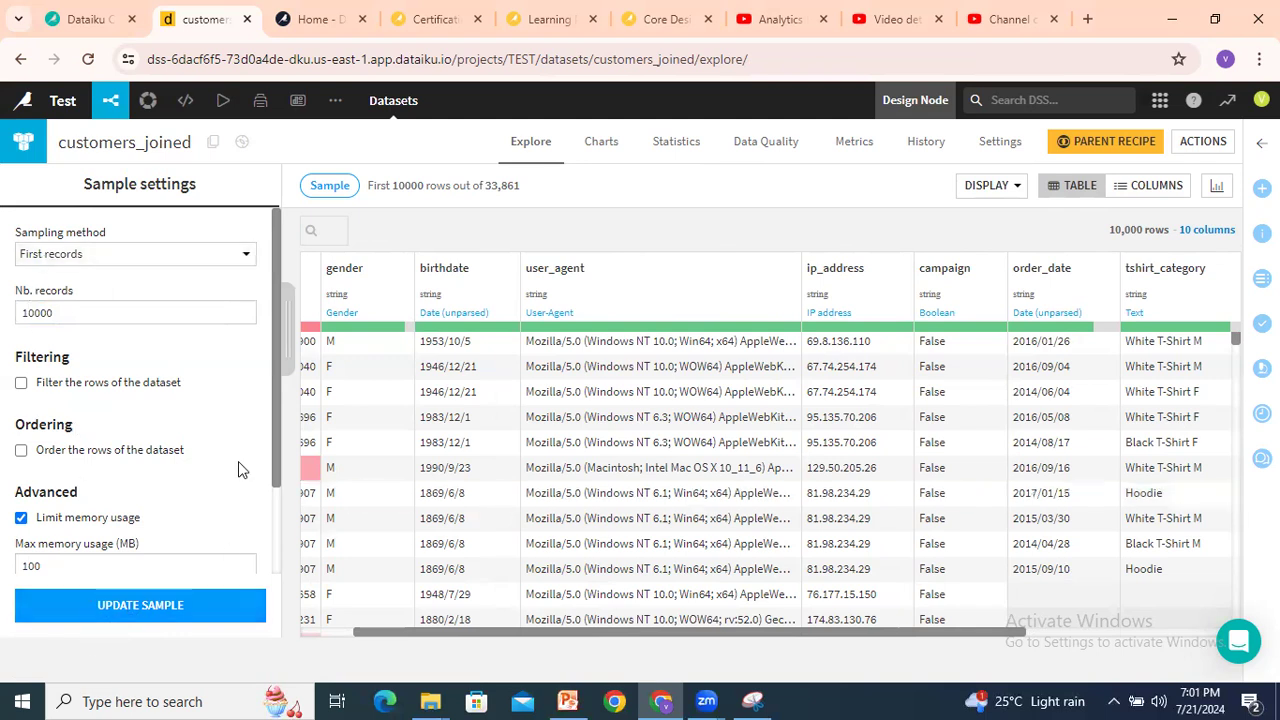
left_click(329, 186)
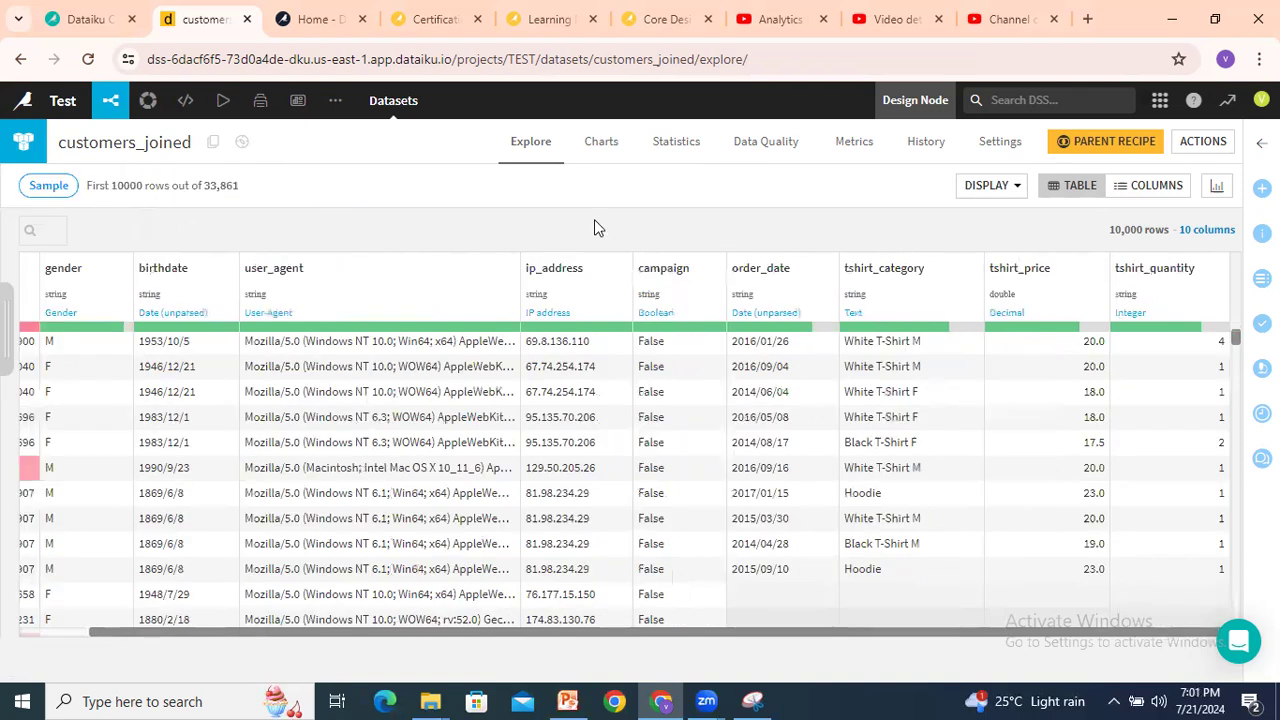